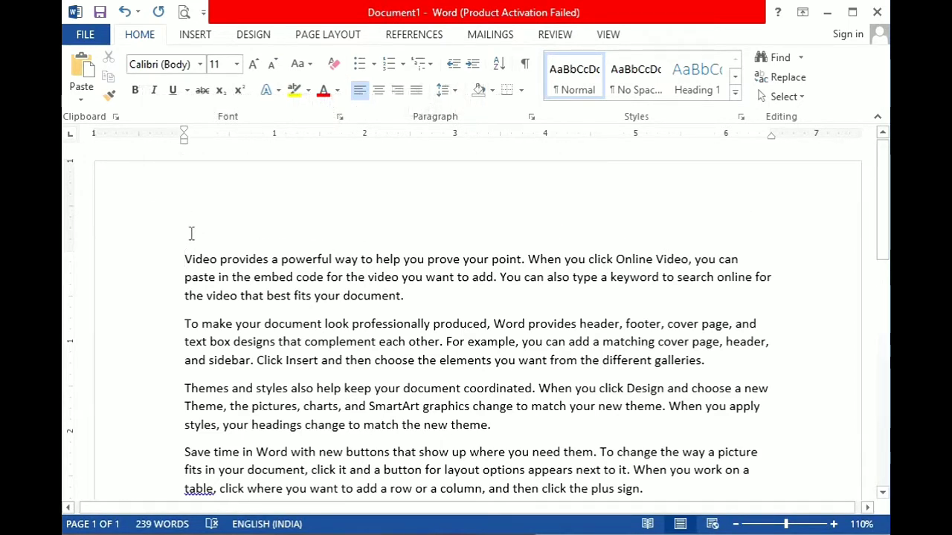
Insert a table with 3 columns and 4 rows on a new blank line above the first paragraph.
key("Return")
key("Up")
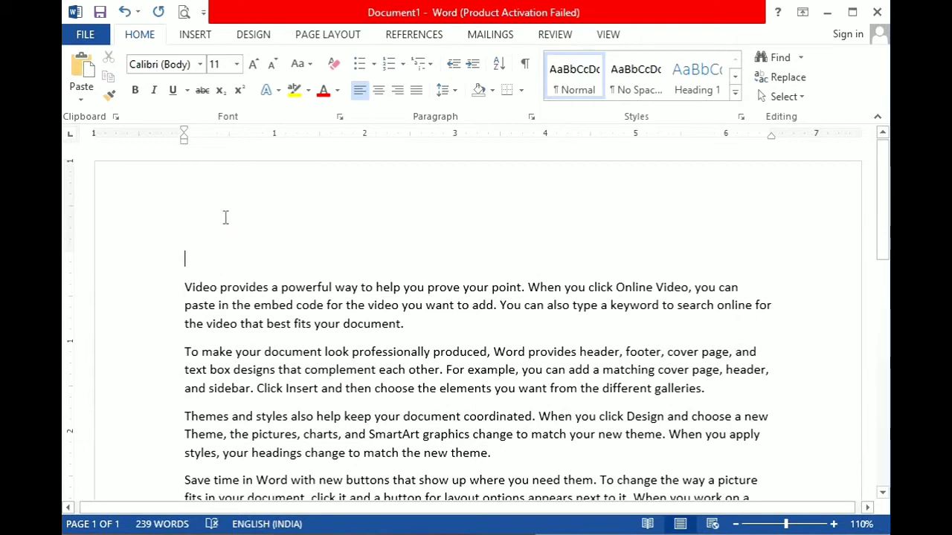
left_click(190, 38)
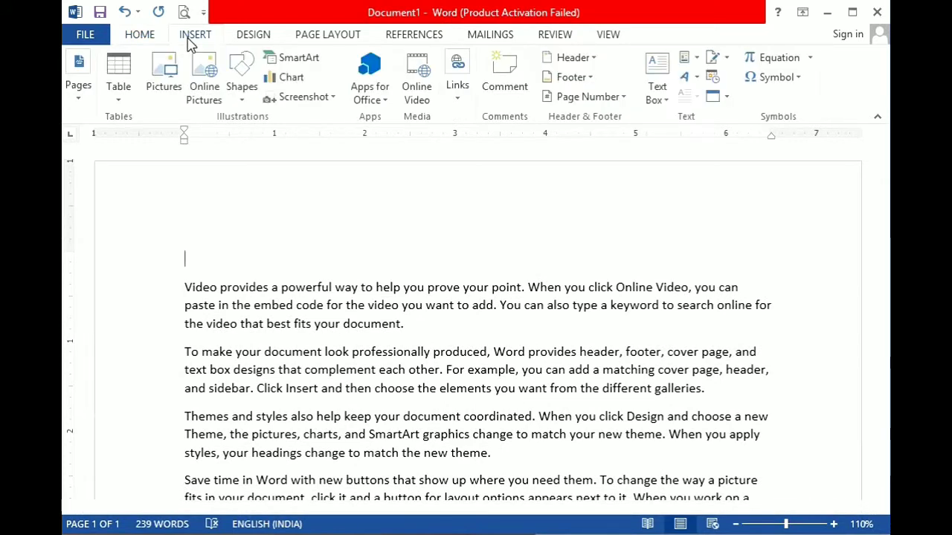
left_click(117, 104)
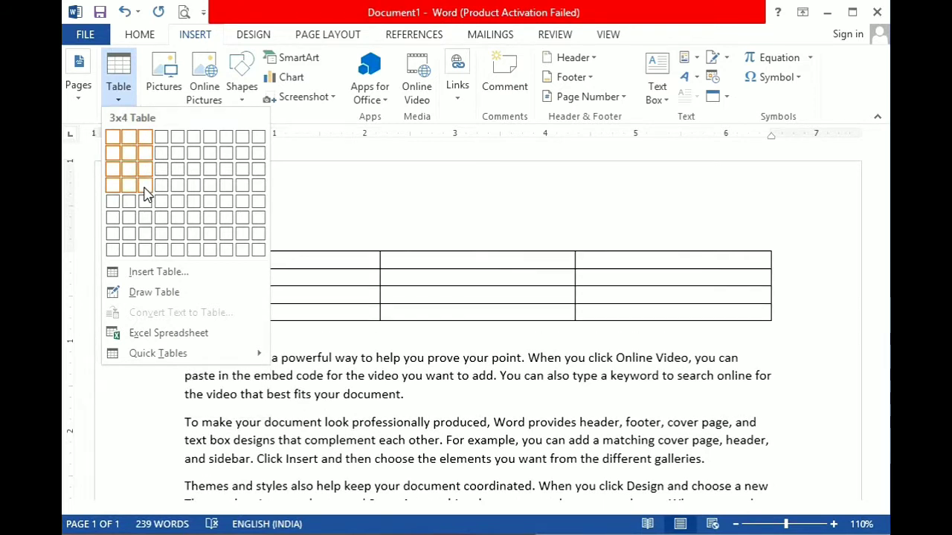
left_click(161, 273)
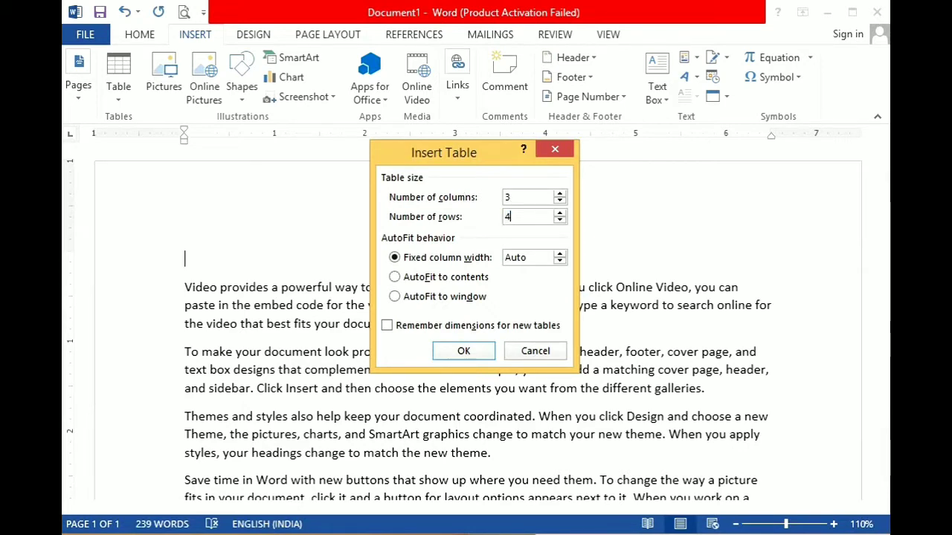
left_click(446, 354)
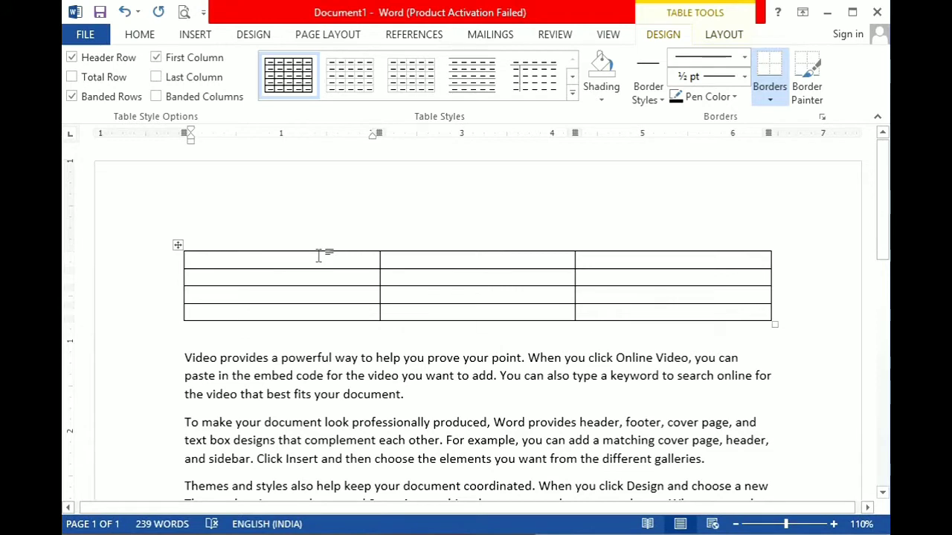
Fill the table cells row by row with the letters A to L, one letter per cell.
type("A ")
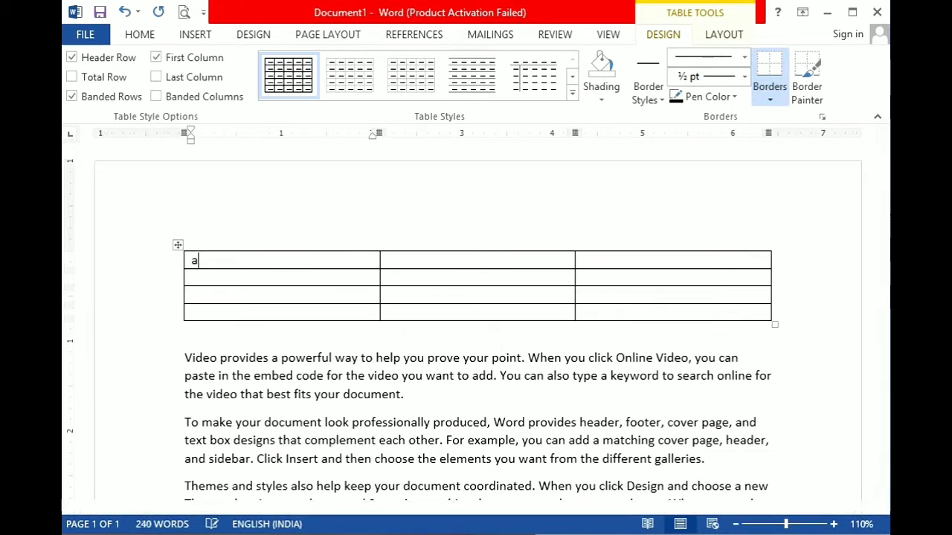
type("B")
key("Tab")
type("c")
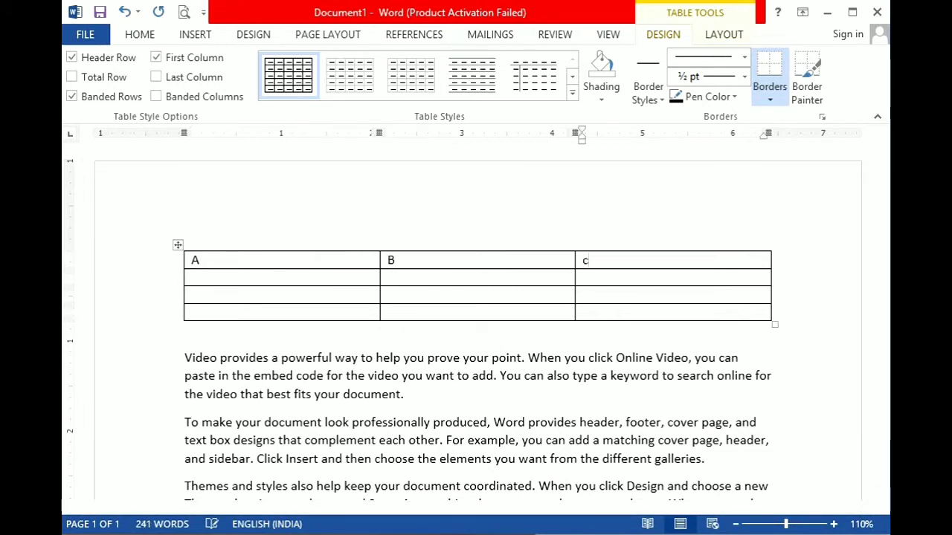
key("Tab")
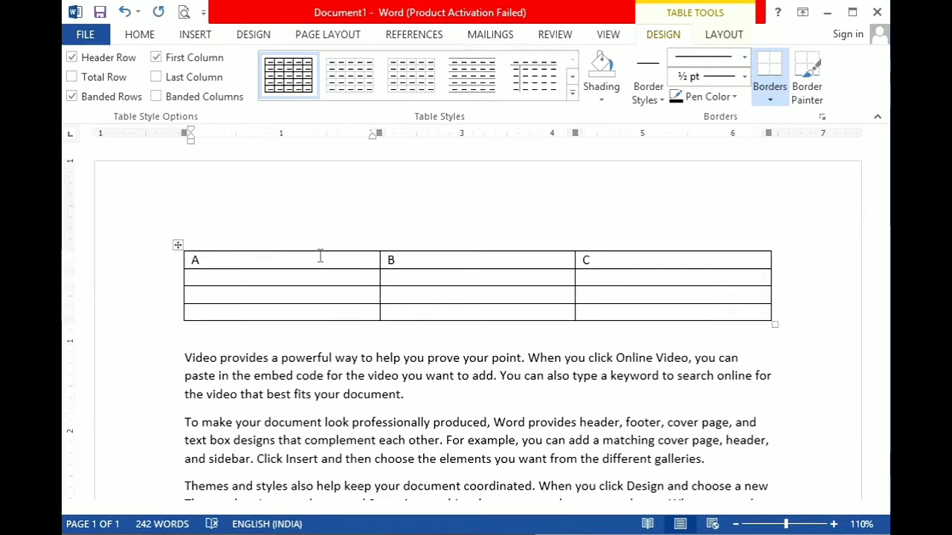
type("d")
key("Tab")
type("e")
key("Tab")
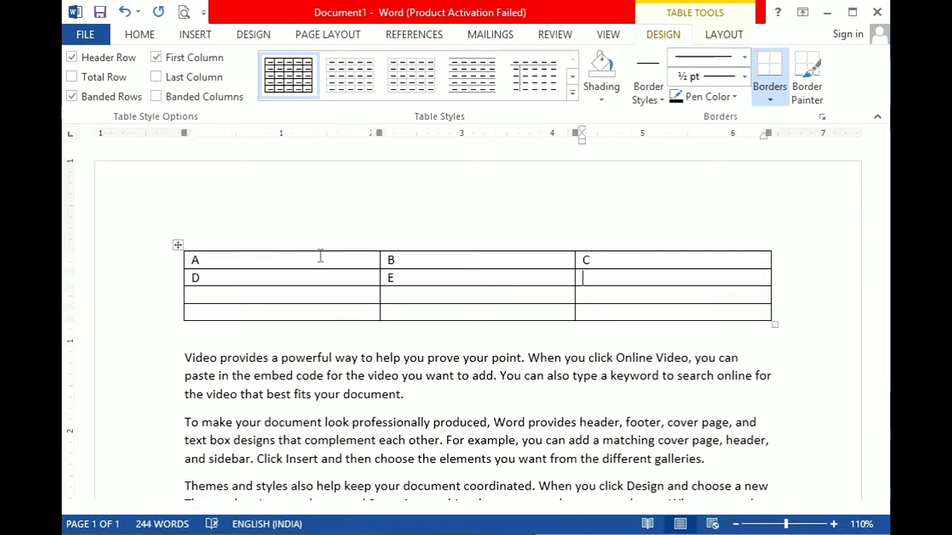
type("f")
key("Tab")
type("g")
key("Tab")
type("h")
key("Tab")
type("i")
key("Tab")
type("j")
key("Tab")
type("k")
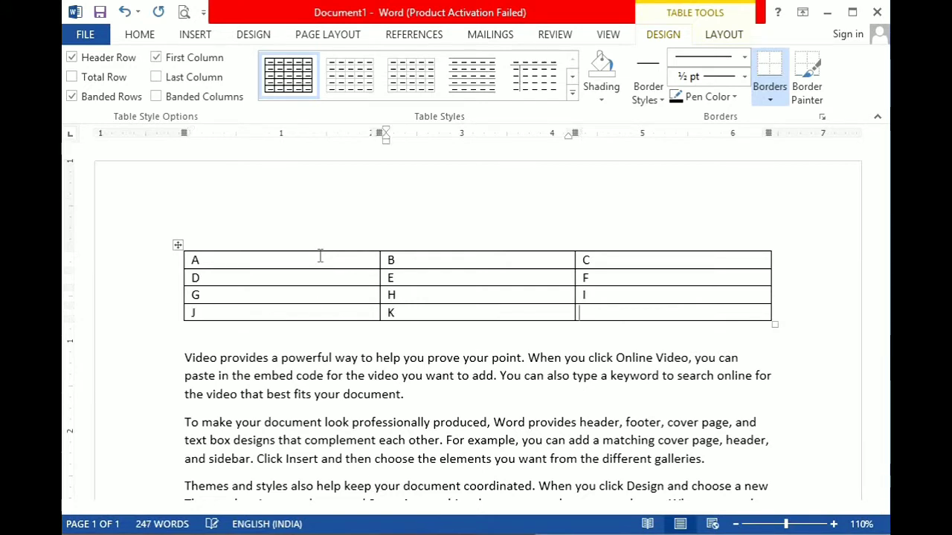
type("l")
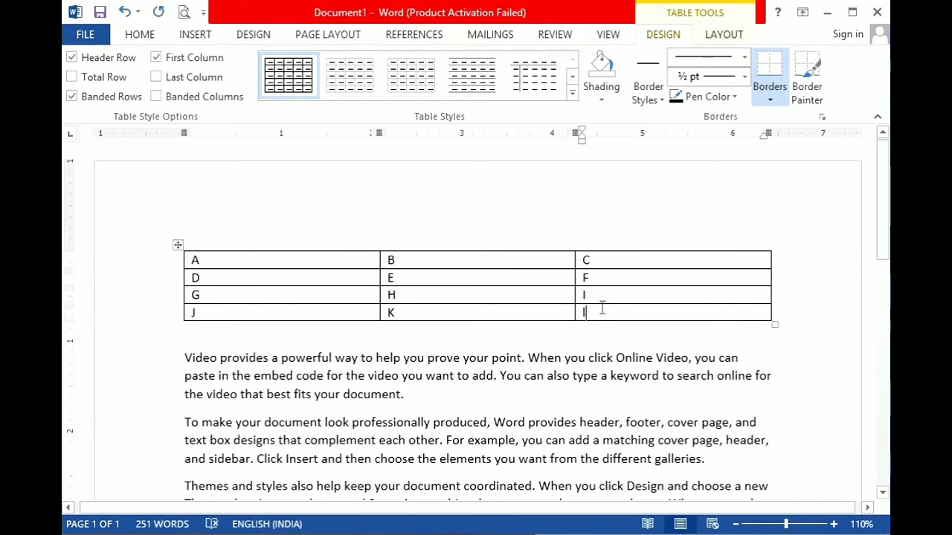
Append a new row to the end of the table and undo the addition.
key("Tab")
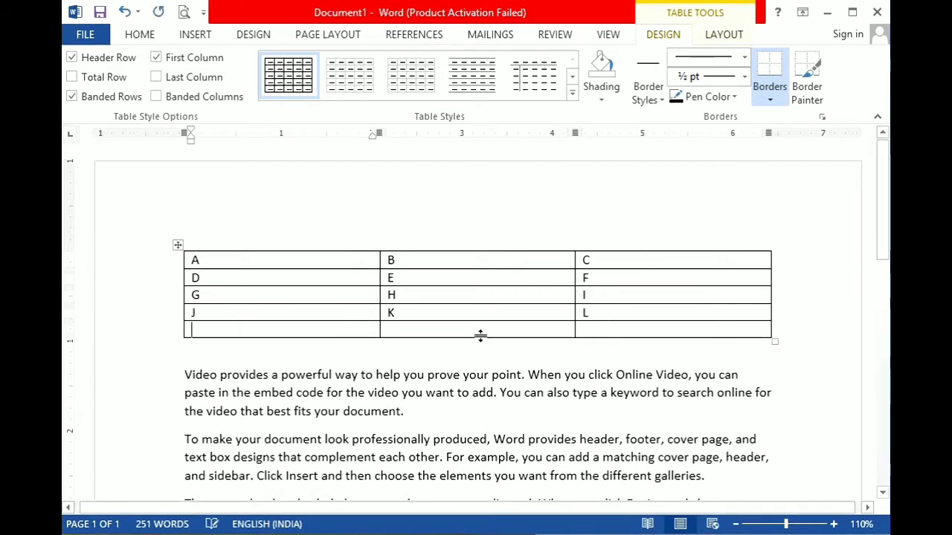
key("ctrl+z")
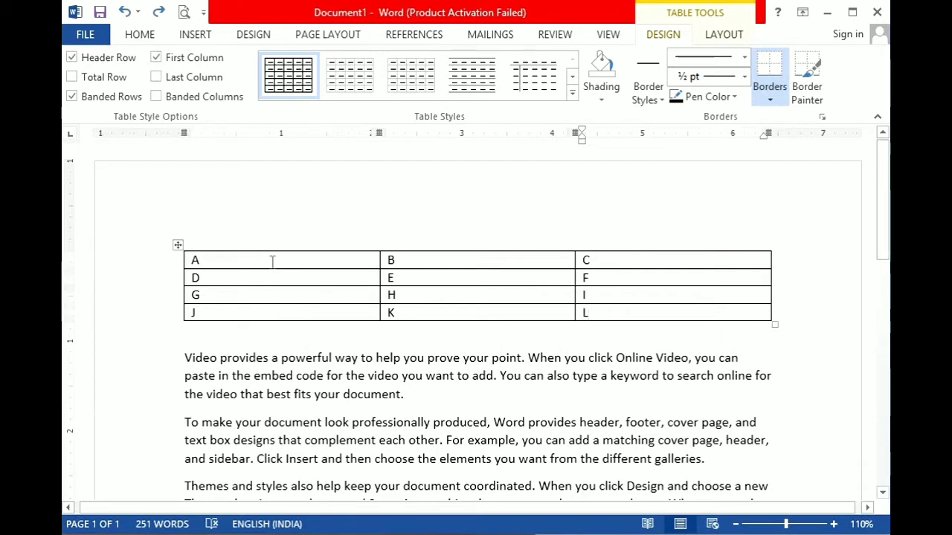
Insert a blank column to the left of the column containing B, E, H and K.
left_click_drag(250, 260, 268, 309)
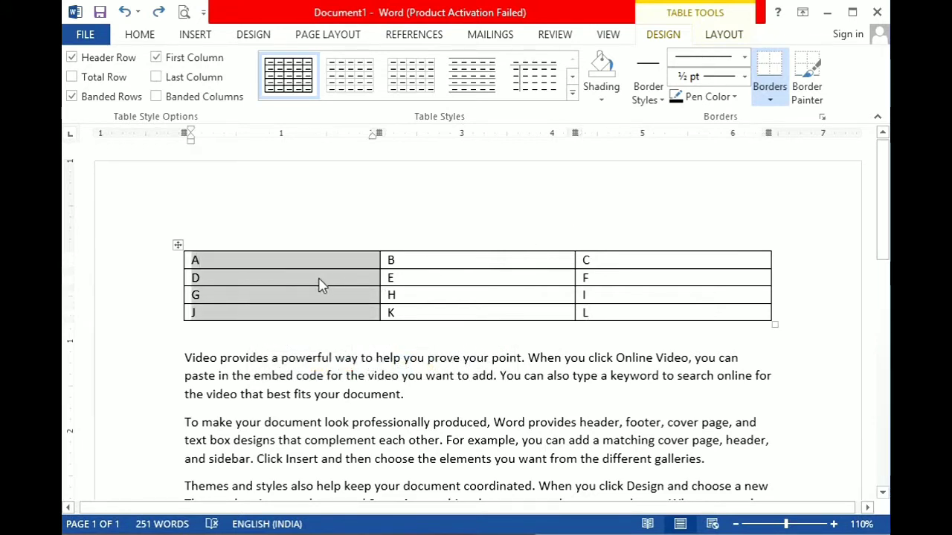
left_click(413, 295)
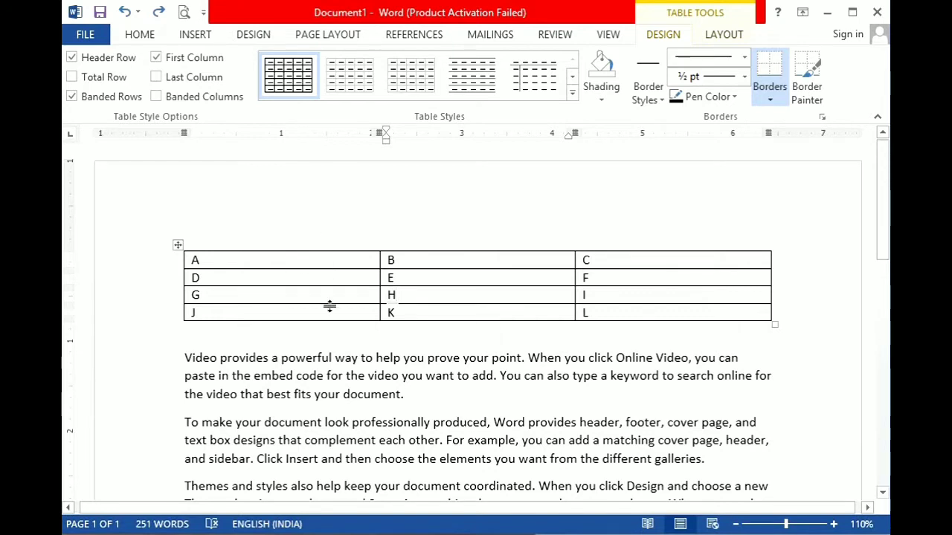
left_click(447, 263)
right_click(424, 277)
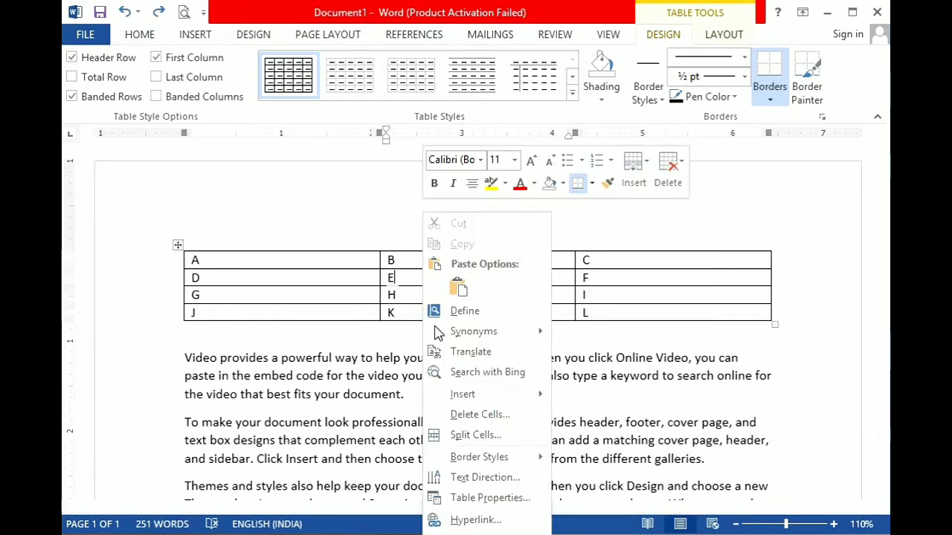
mouse_move(459, 394)
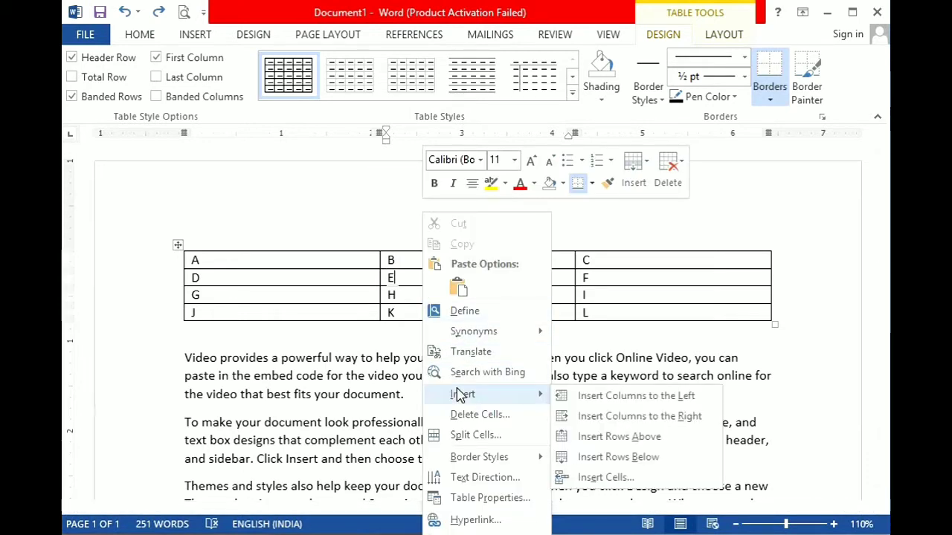
left_click(606, 402)
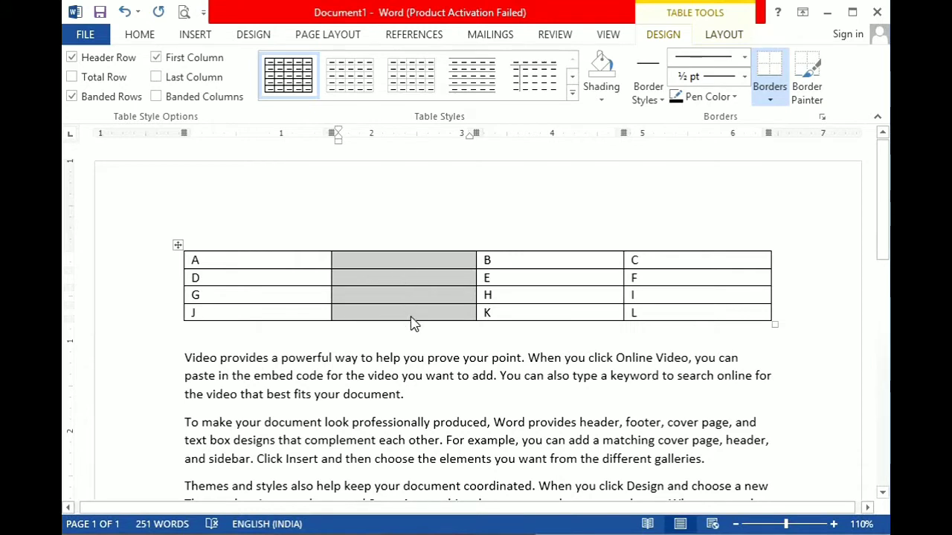
left_click(411, 266)
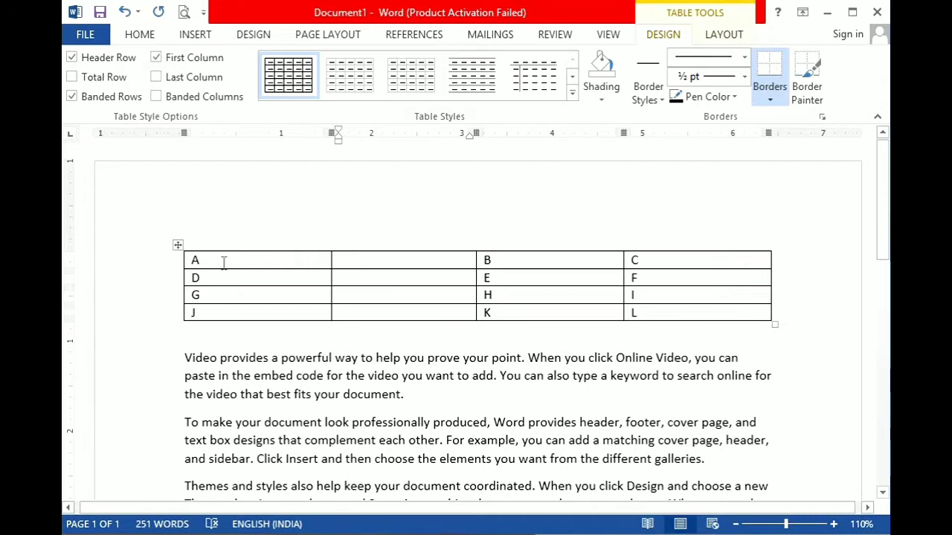
Insert a blank row below the row that starts with G.
right_click(244, 295)
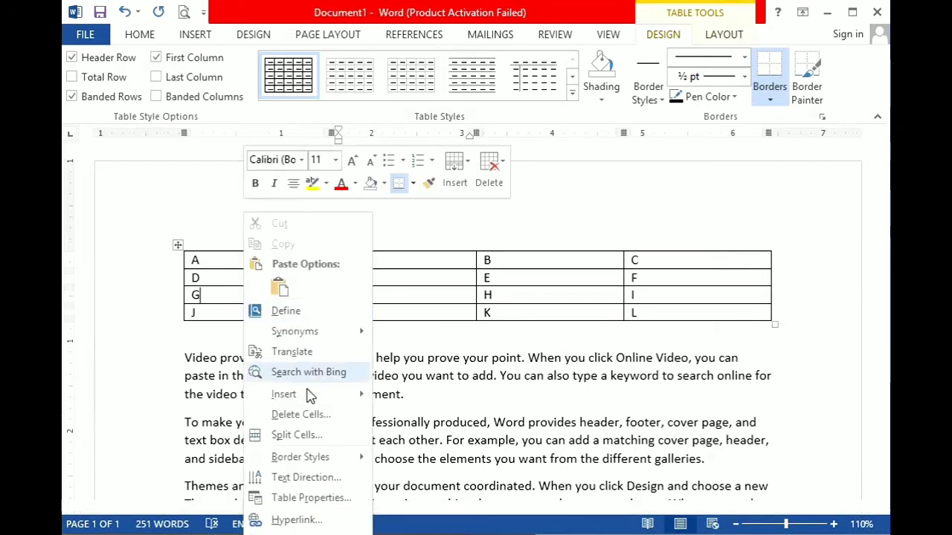
mouse_move(312, 399)
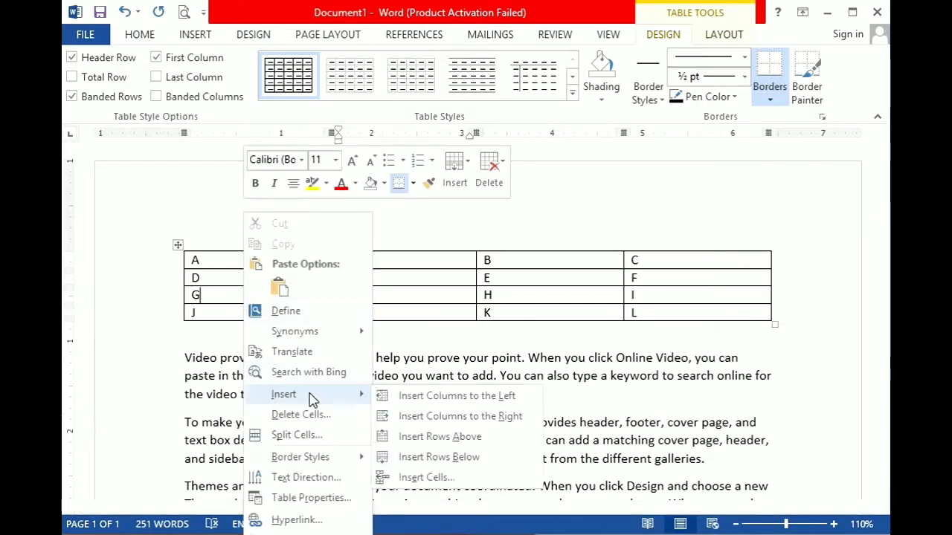
left_click(449, 465)
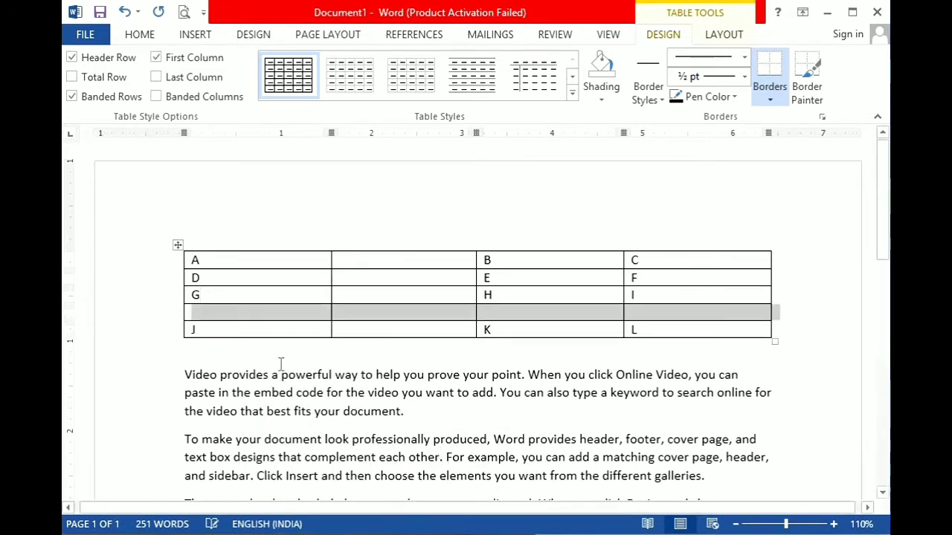
left_click(308, 316)
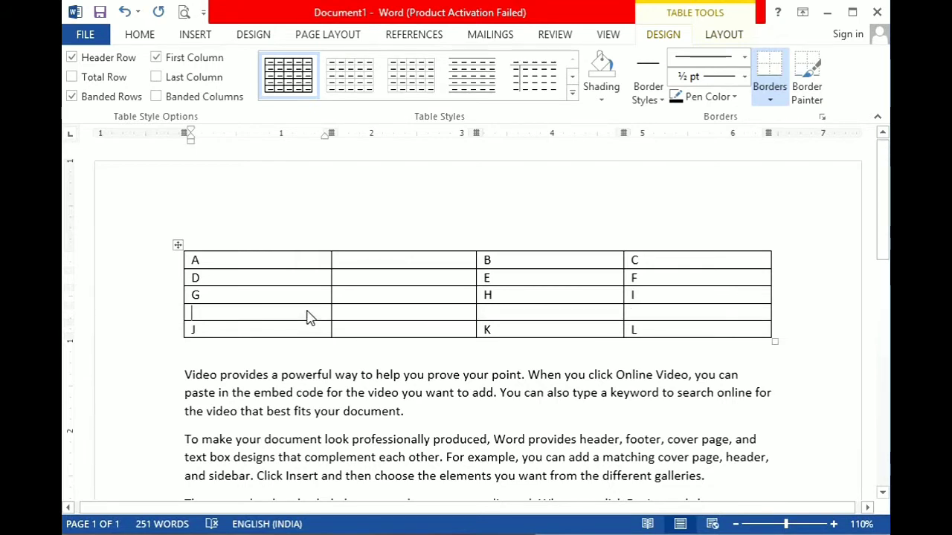
Delete the entire table row that starts with G.
right_click(310, 318)
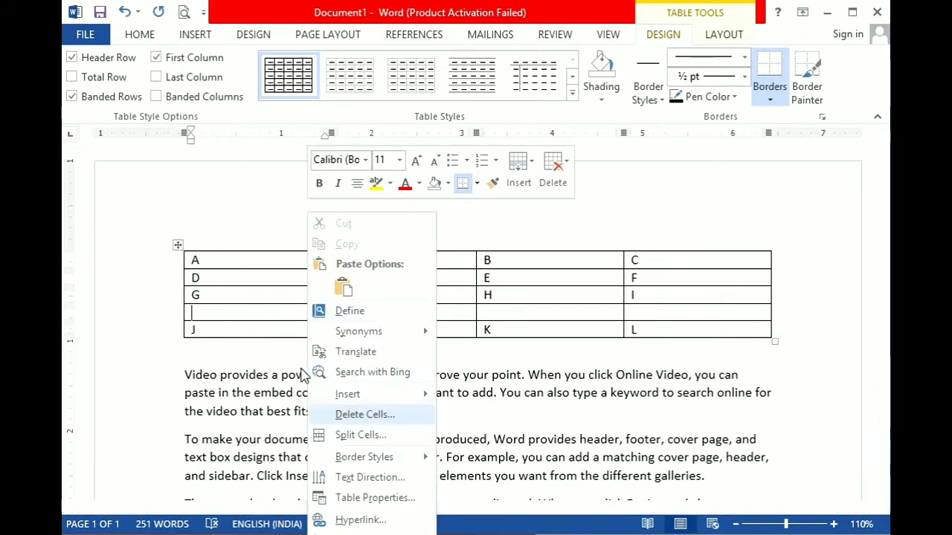
left_click(226, 313)
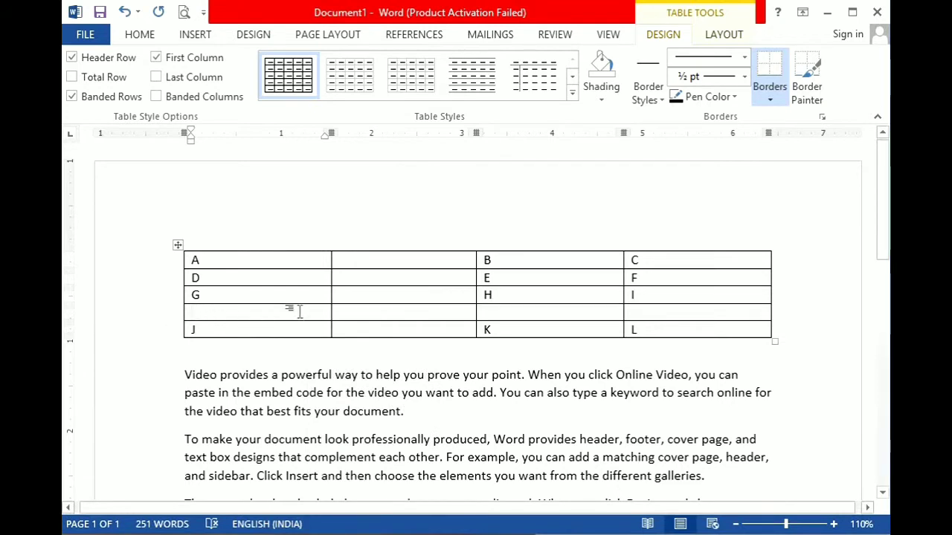
right_click(259, 293)
left_click(332, 415)
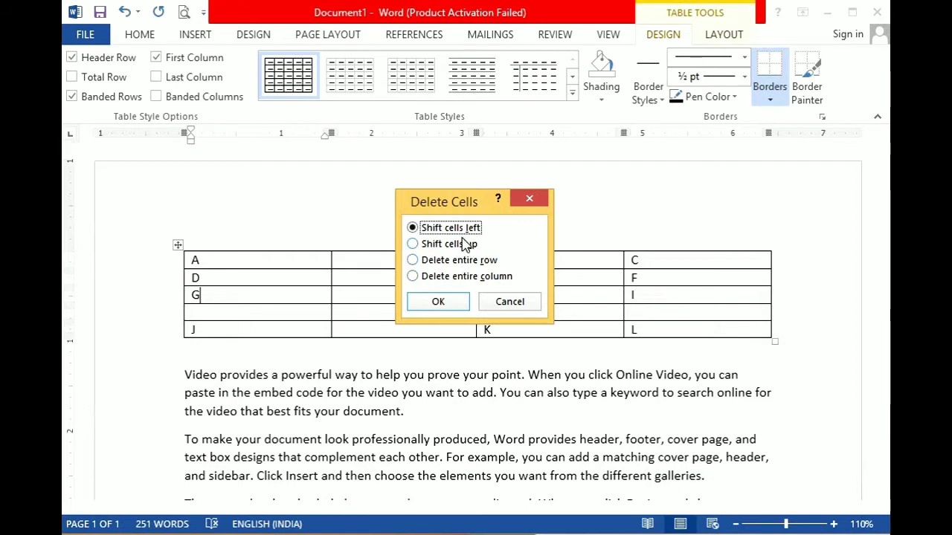
left_click(460, 261)
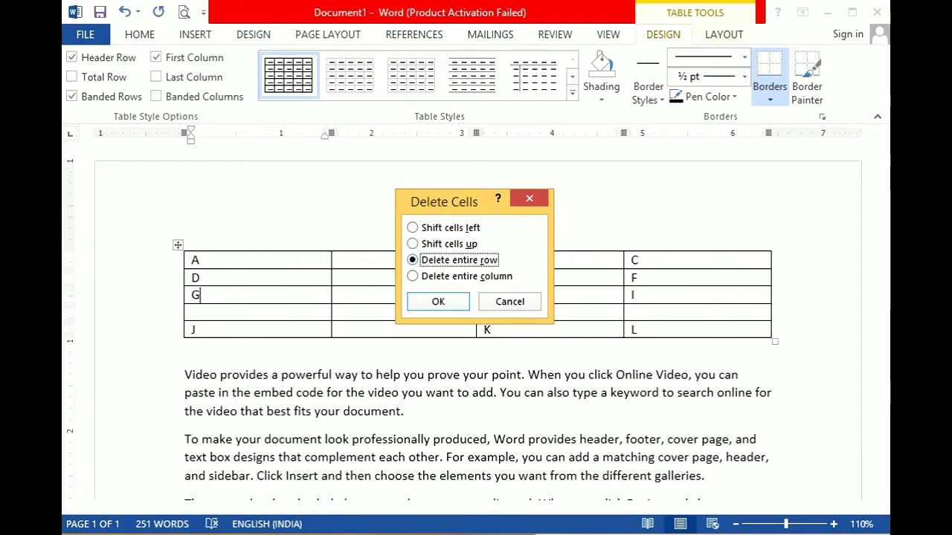
left_click(441, 302)
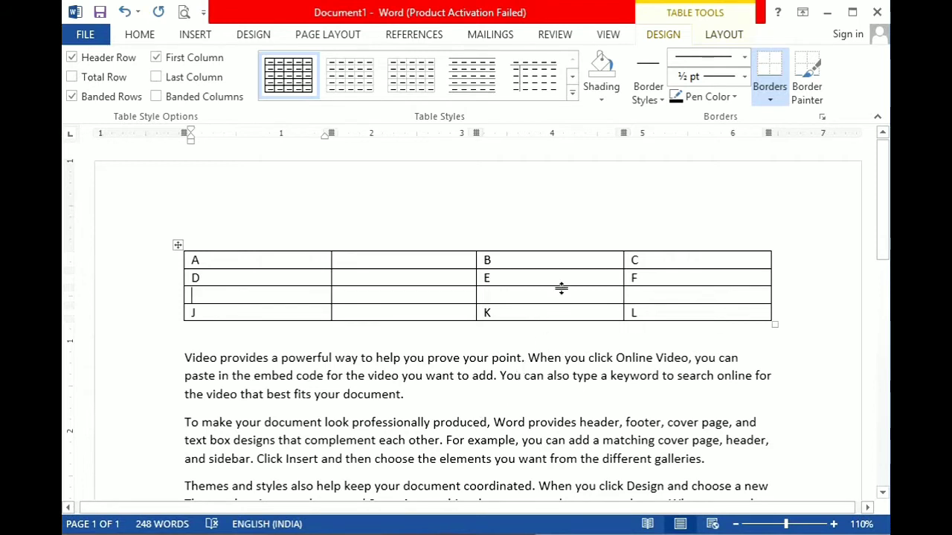
Delete the entire table column headed C.
right_click(694, 262)
left_click(714, 419)
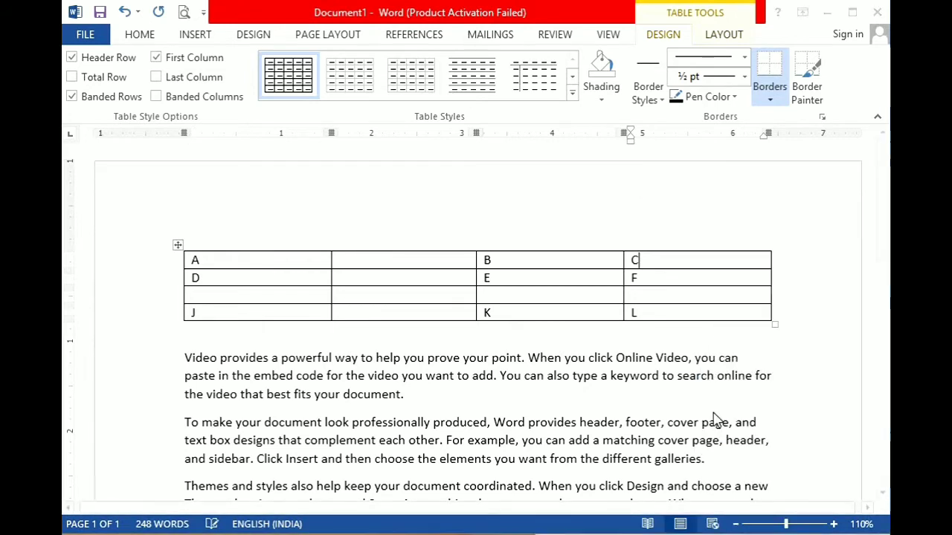
left_click(495, 280)
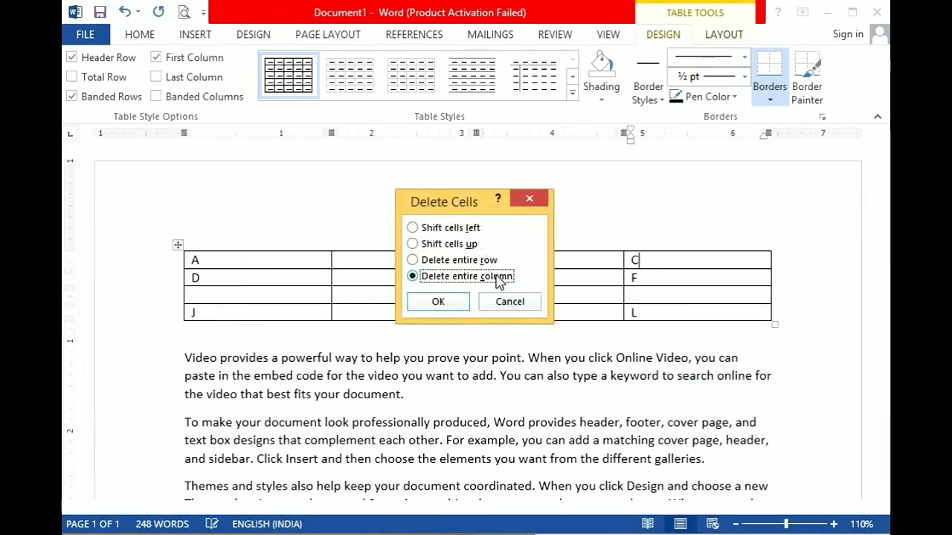
left_click(459, 302)
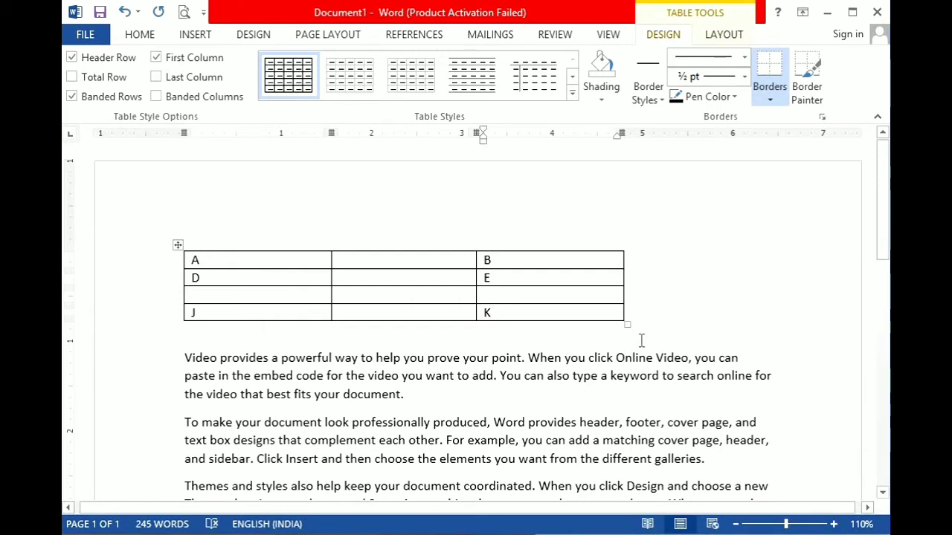
Undo the last column and row deletions to restore the C column and the G row.
key("ctrl+z")
key("ctrl+z")
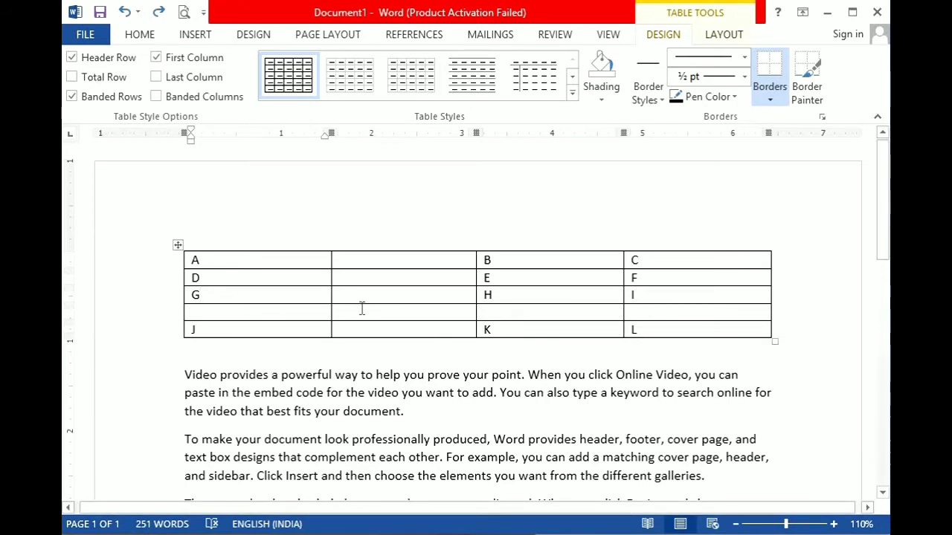
left_click_drag(296, 261, 364, 260)
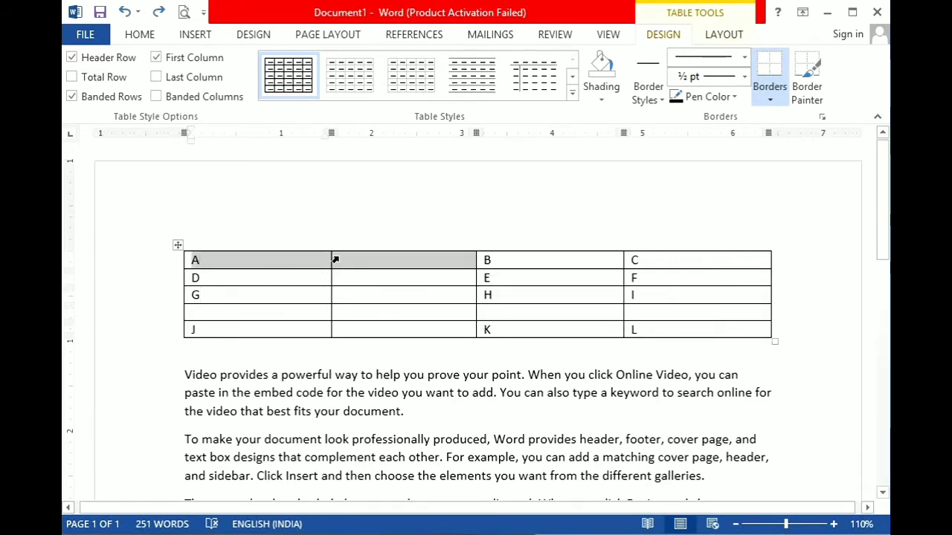
left_click(363, 295)
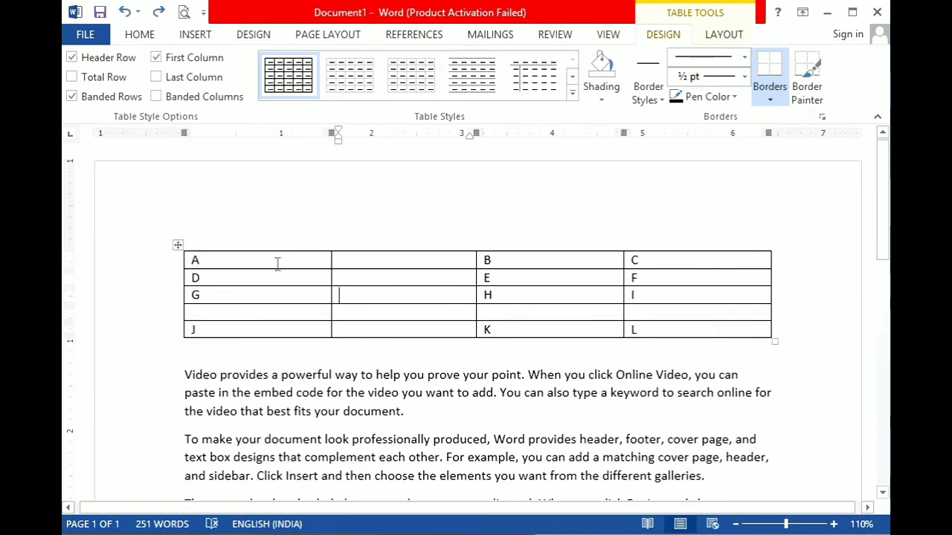
left_click(252, 260)
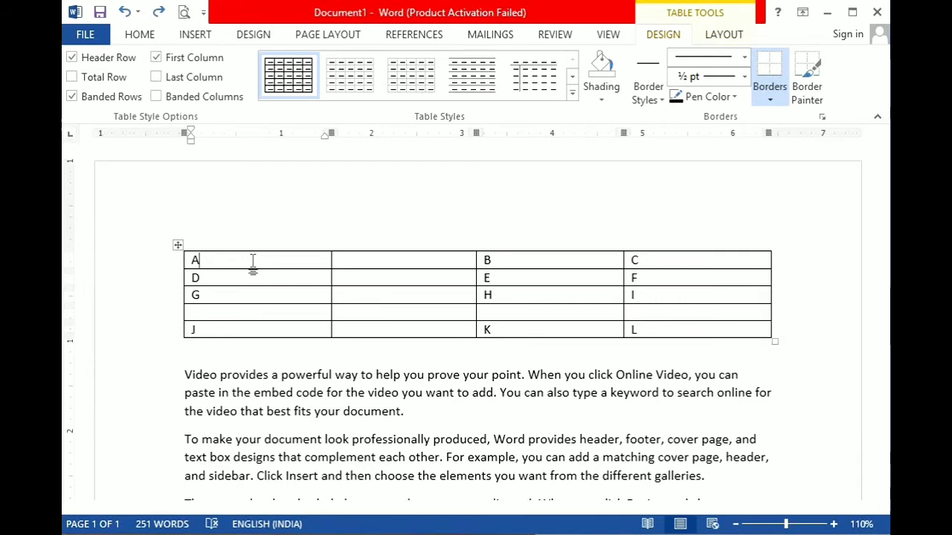
Merge the cell containing A with the blank cell beside it in the table's first row.
left_click_drag(253, 267, 361, 249)
left_click_drag(295, 268, 353, 266)
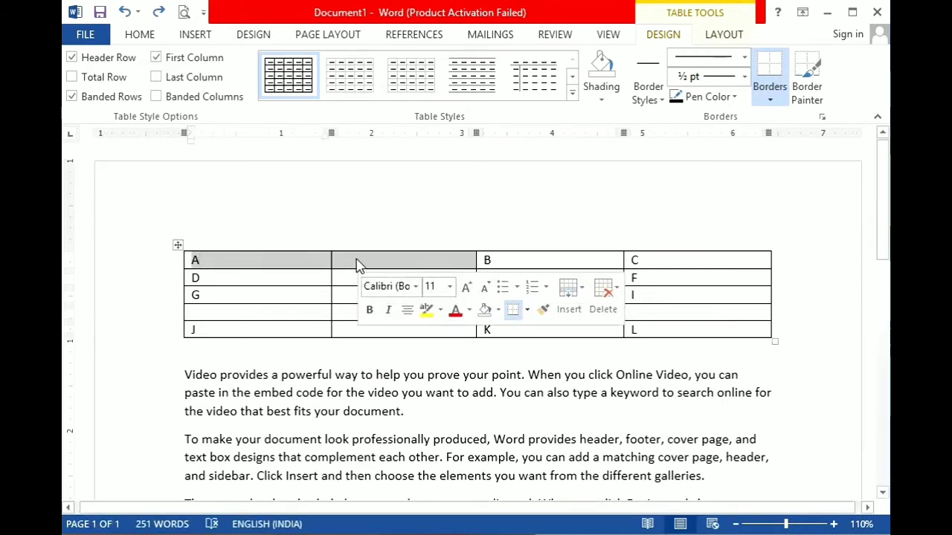
right_click(358, 260)
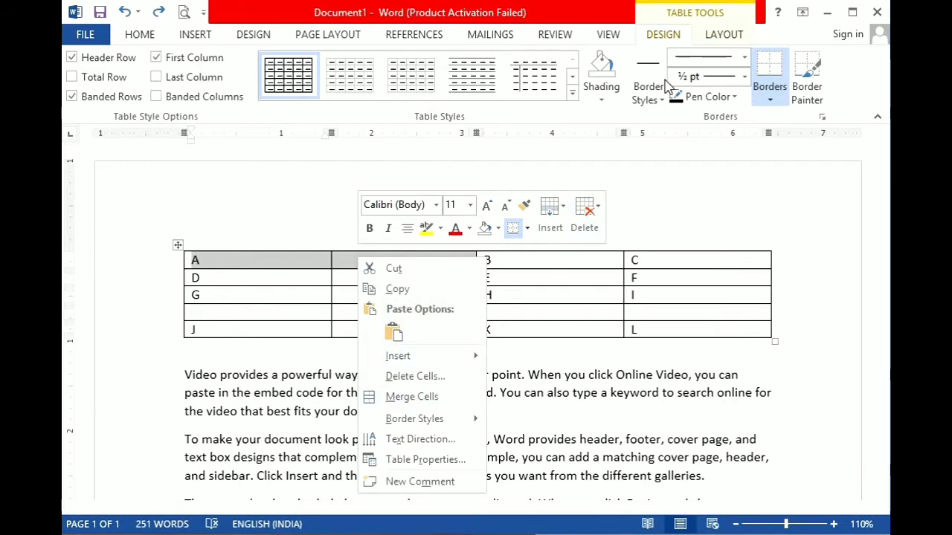
left_click(714, 37)
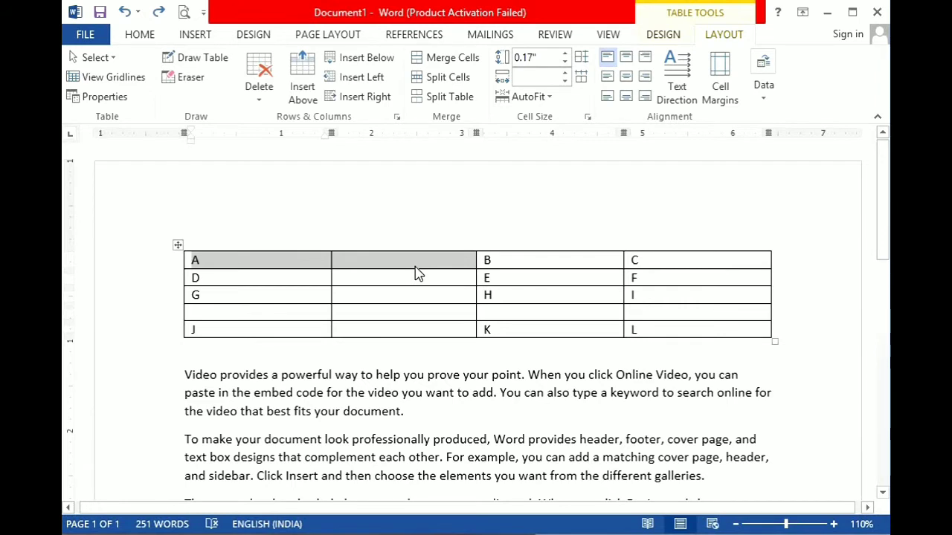
left_click(449, 65)
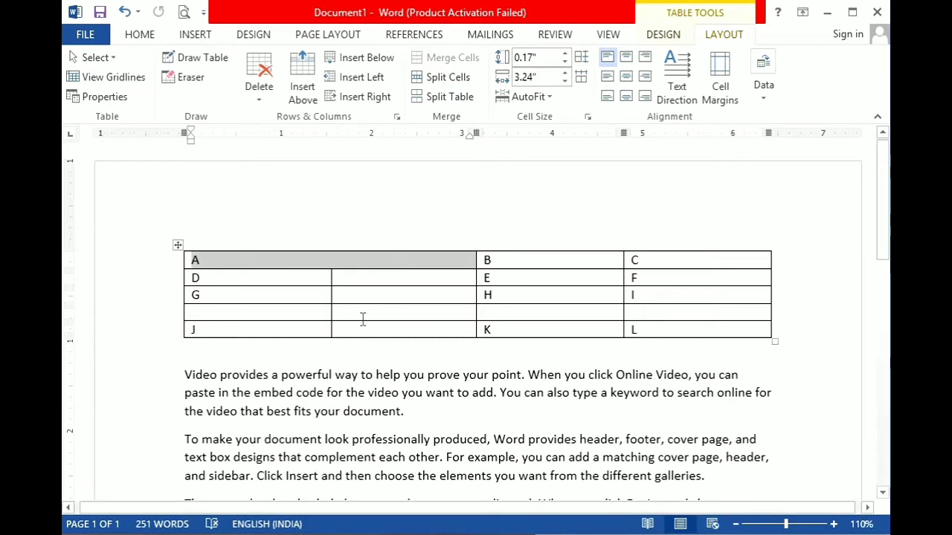
left_click(279, 260)
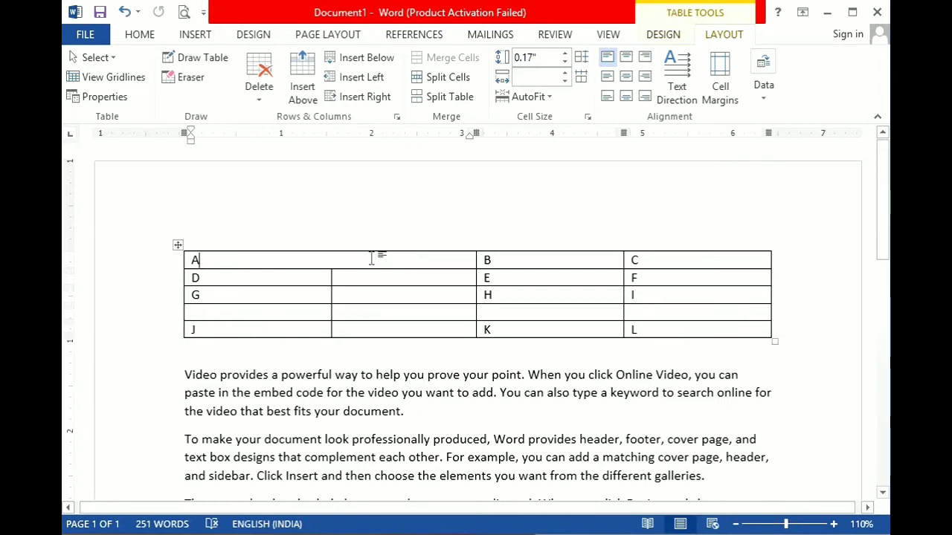
Merge the A, B and C cells of the first row into one cell spanning the table's full width.
left_click_drag(378, 258, 652, 265)
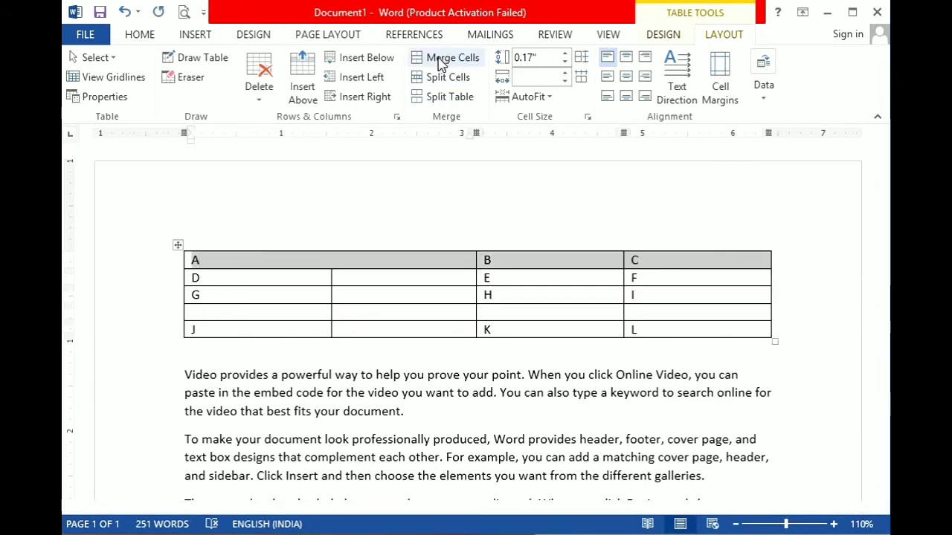
left_click(448, 59)
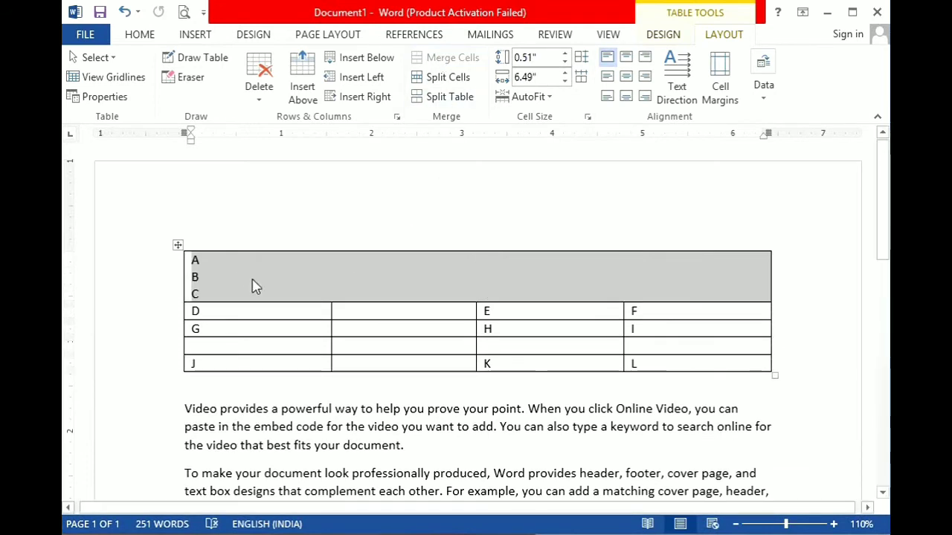
left_click(256, 280)
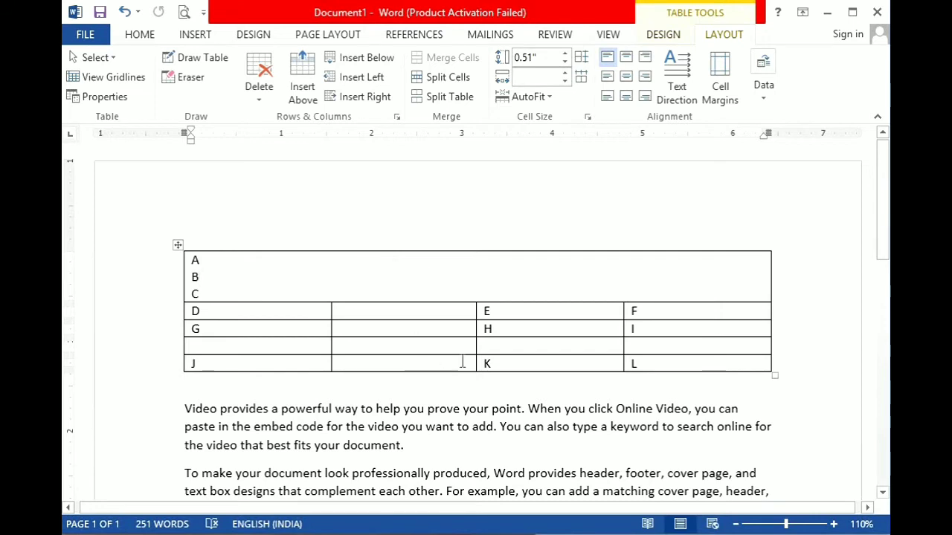
Split the second cell of the blank row below G into 3 columns and 2 rows.
left_click(394, 346)
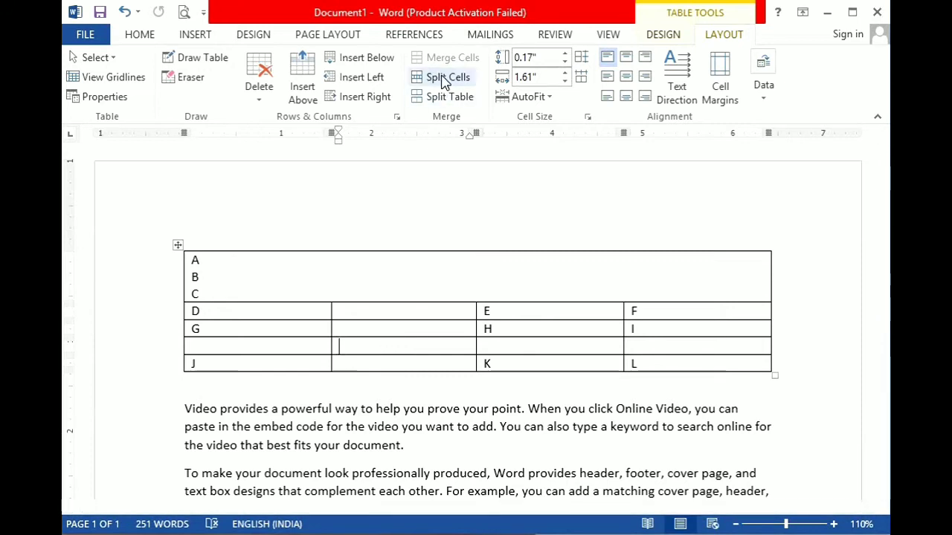
left_click(445, 79)
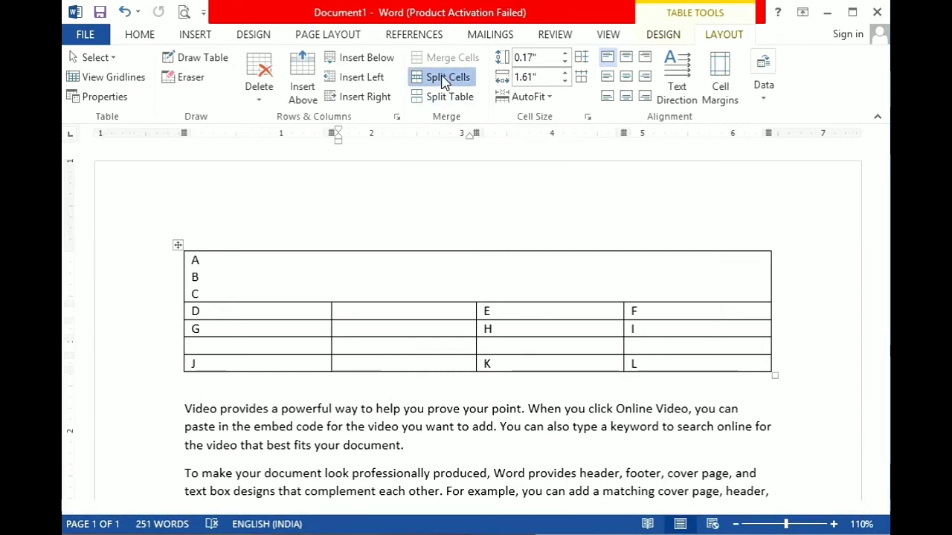
left_click_drag(502, 192, 608, 138)
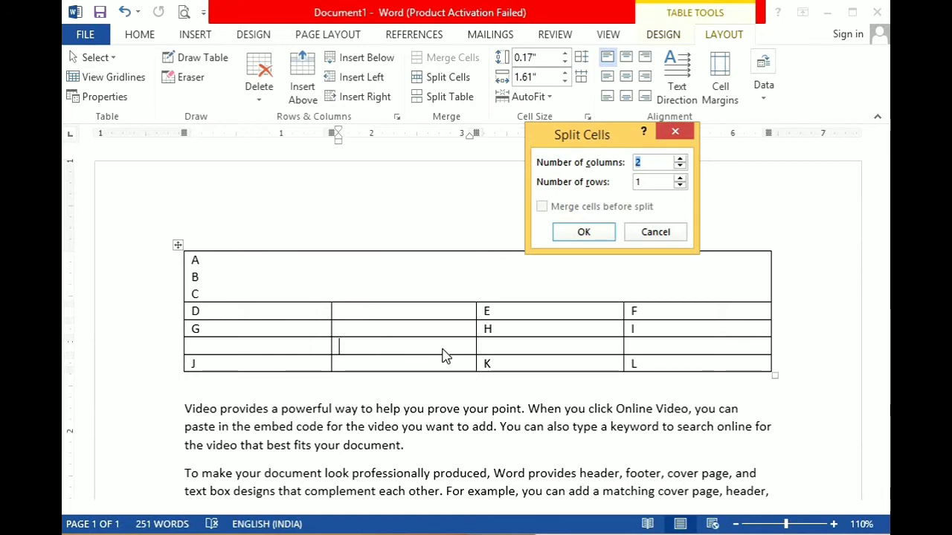
left_click(680, 158)
key("Tab")
type("2")
left_click(613, 235)
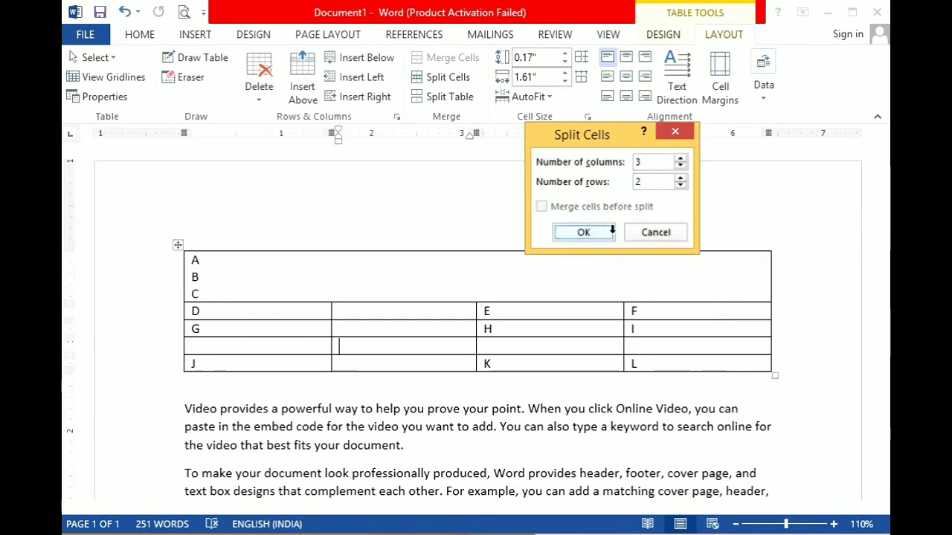
left_click_drag(358, 347, 461, 358)
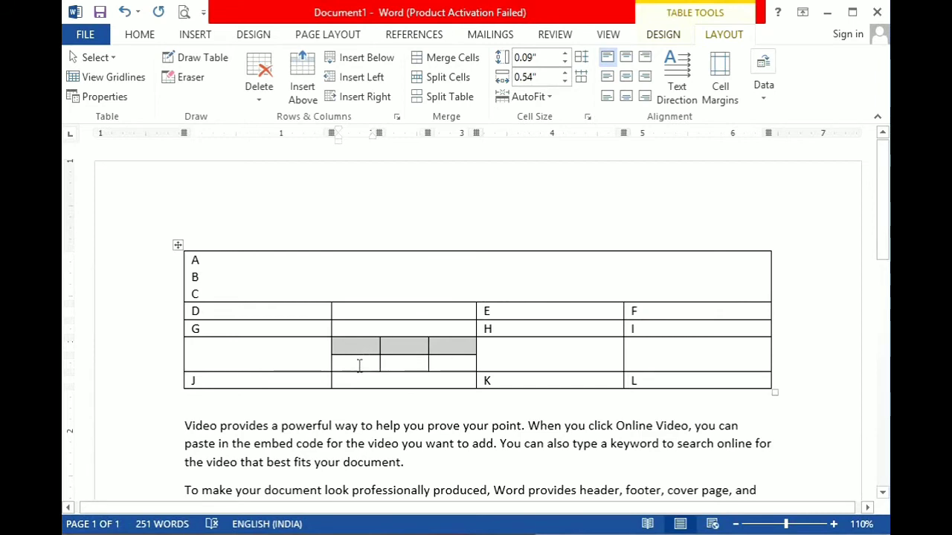
left_click_drag(359, 365, 458, 378)
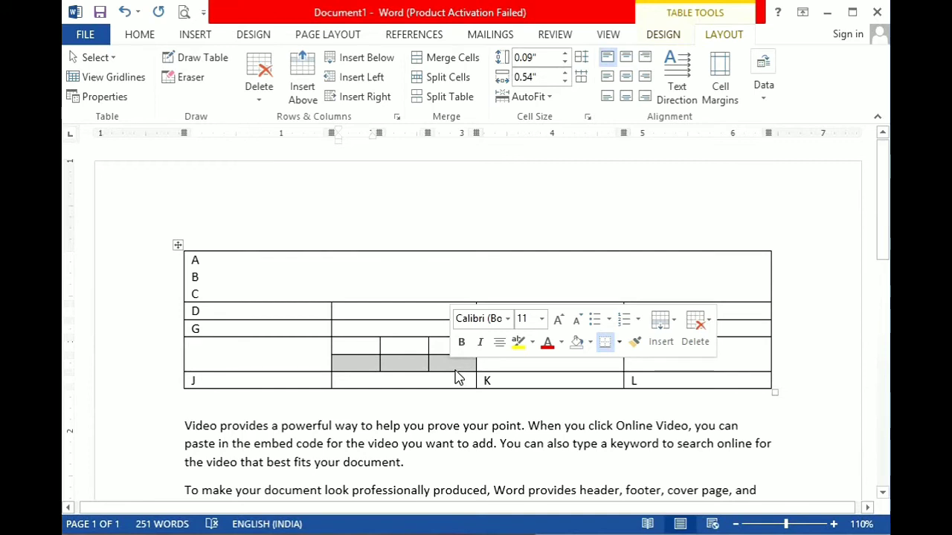
left_click(459, 365)
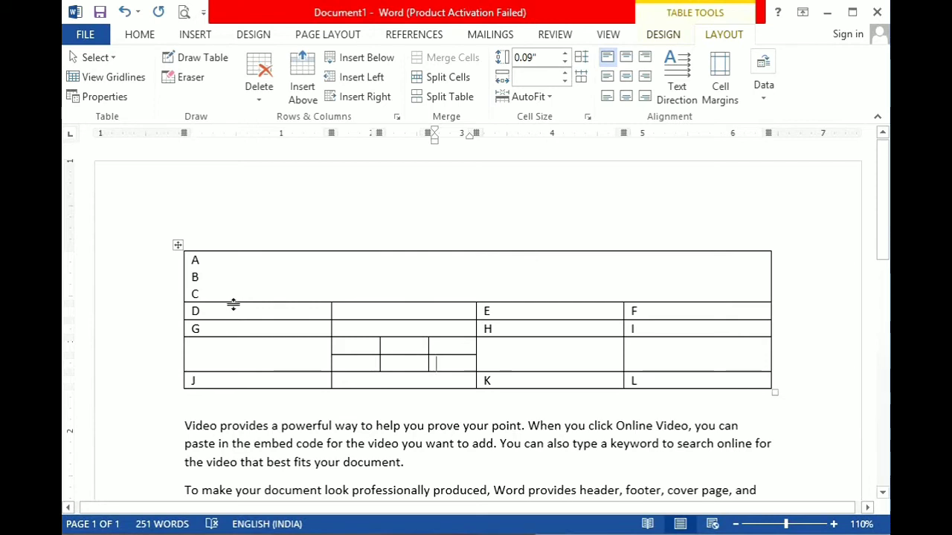
Increase the heights of the merged, D and G rows, and widen the first column to about 1.81 inches.
left_click_drag(233, 303, 254, 443)
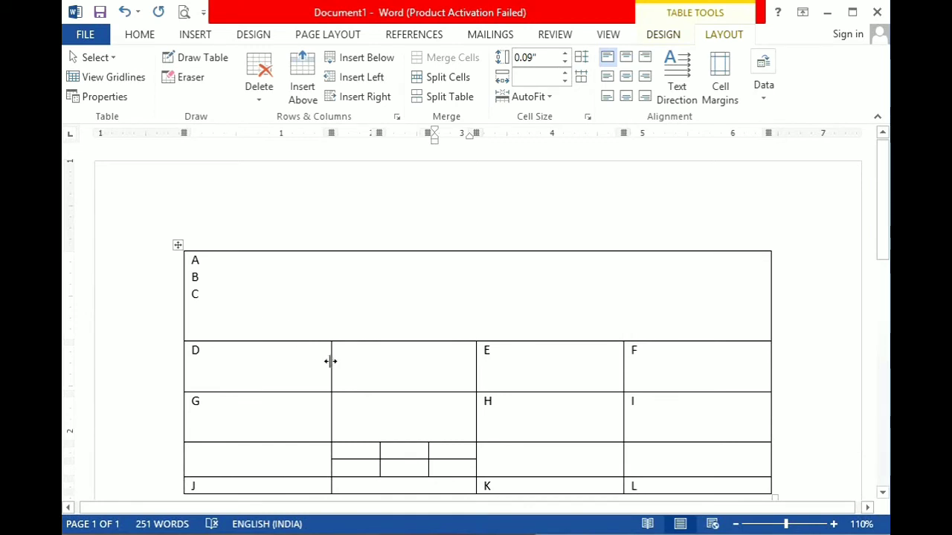
left_click_drag(331, 362, 347, 397)
left_click(261, 365)
left_click_drag(261, 416, 346, 444)
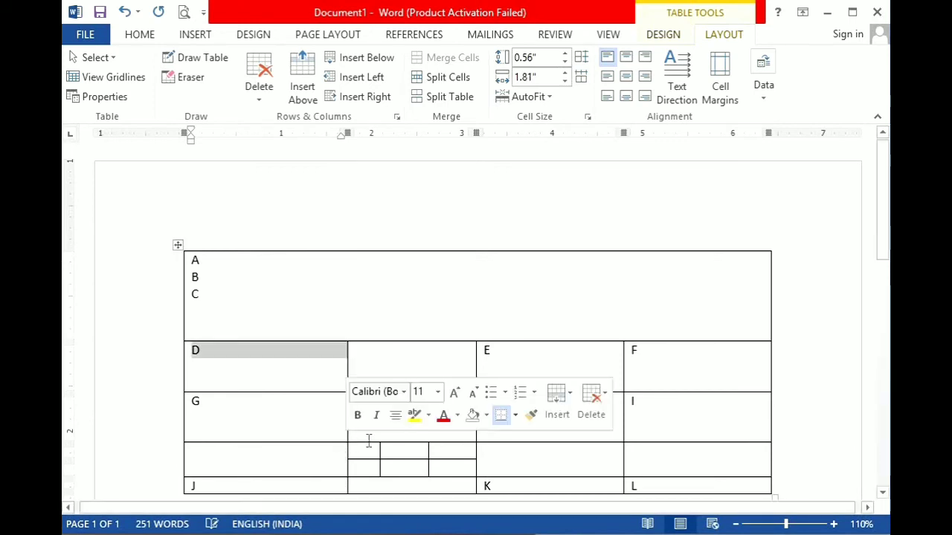
left_click(375, 311)
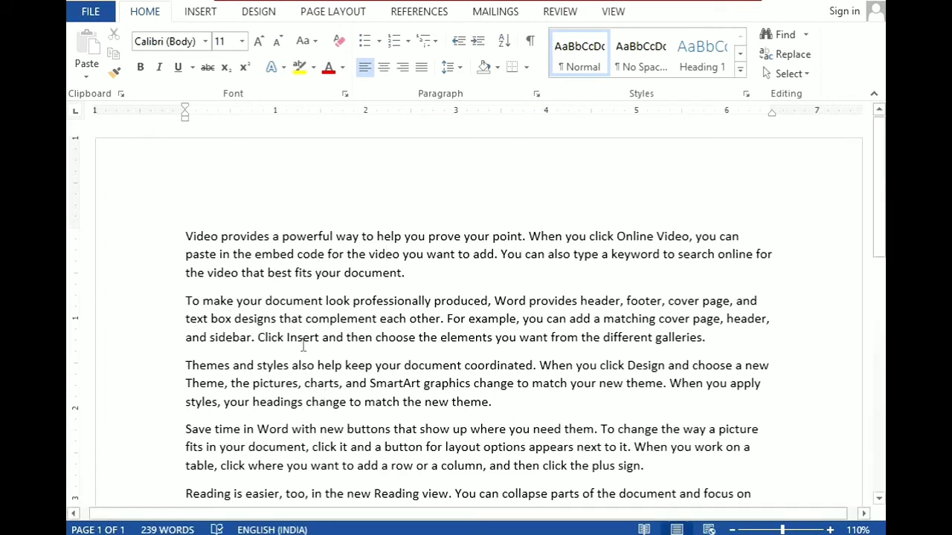
Set the second paragraph's spacing to 50 pt before and 25 pt after.
left_click_drag(742, 324, 754, 335)
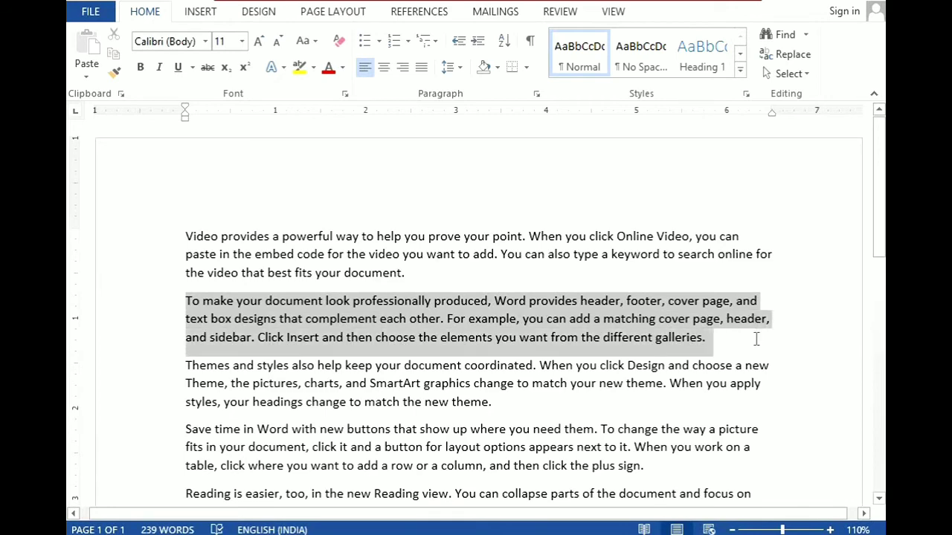
left_click(537, 95)
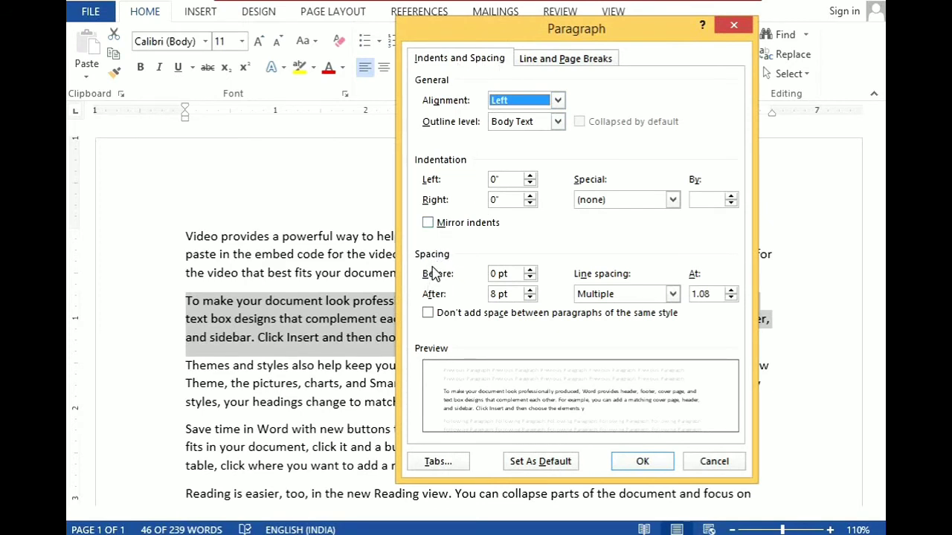
left_click(515, 274)
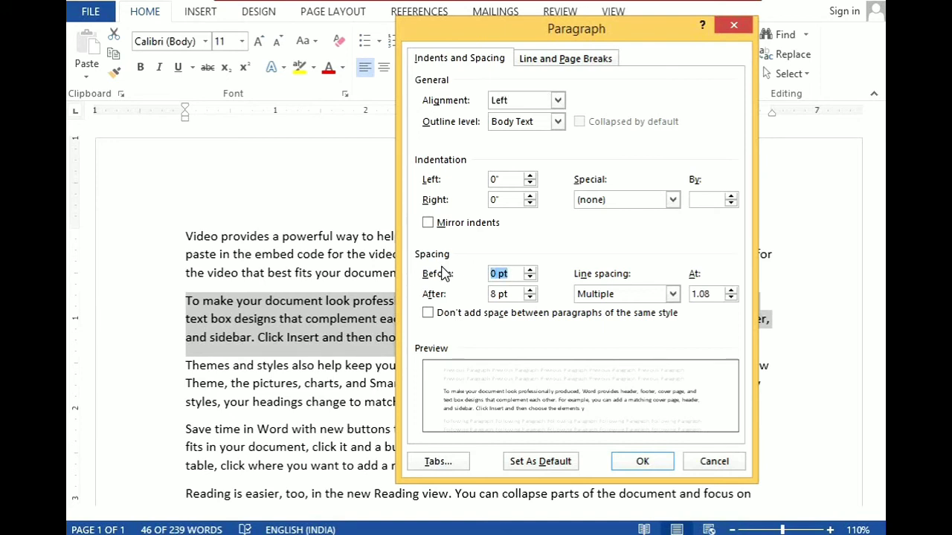
type("50")
key("Tab")
type("25")
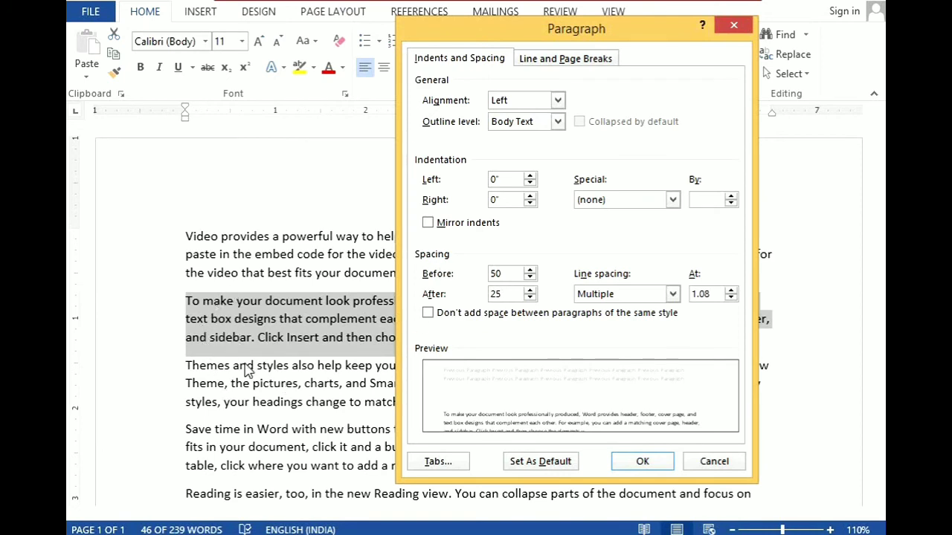
left_click(644, 461)
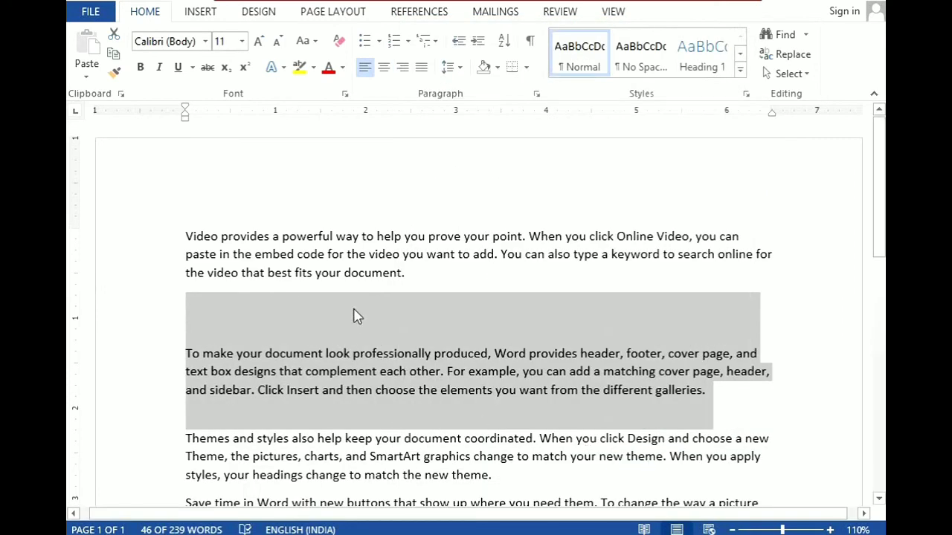
left_click(357, 390)
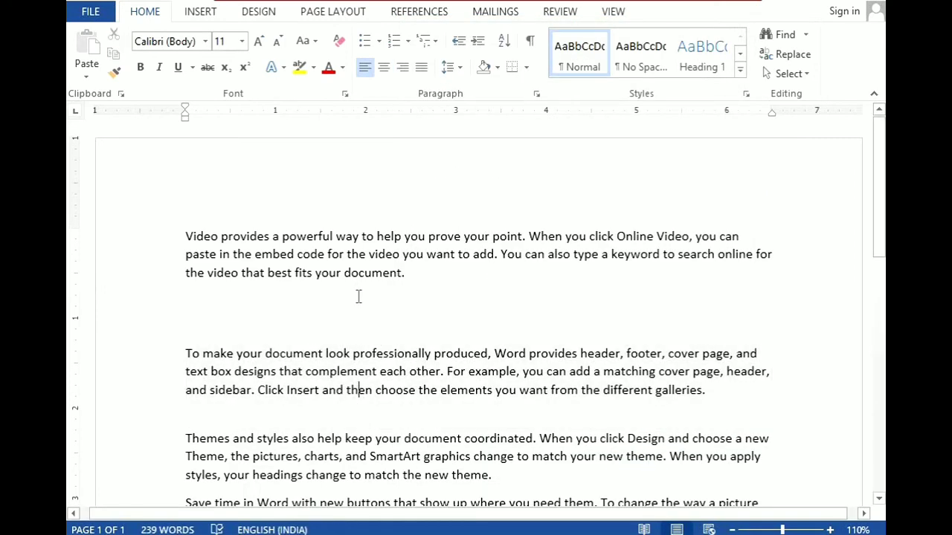
Set the second paragraph's line spacing to At least 20 pt.
scroll(359, 284, "down", 2)
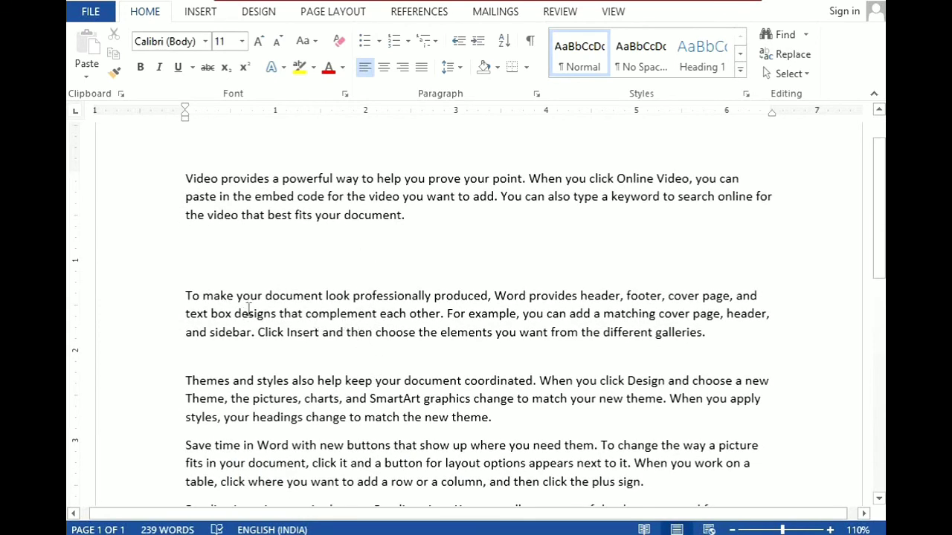
left_click_drag(187, 295, 710, 334)
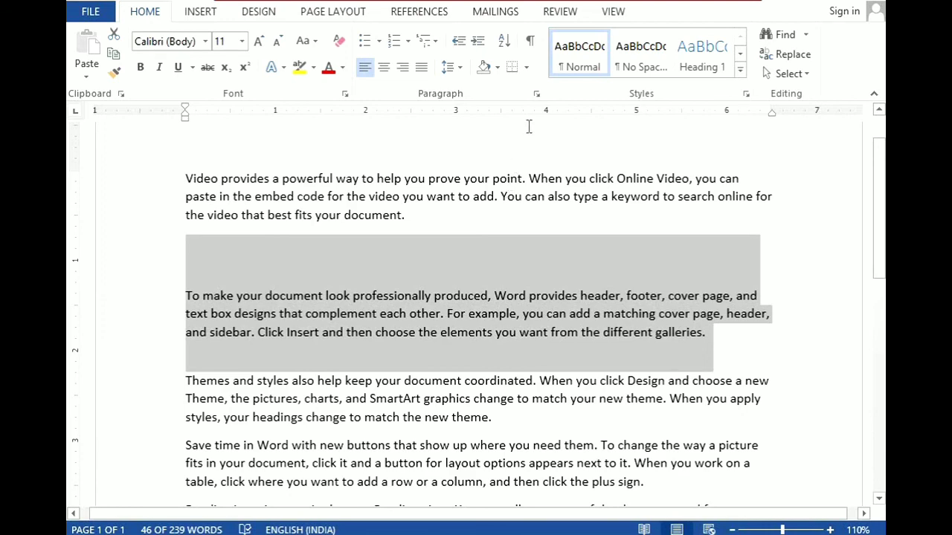
left_click(536, 94)
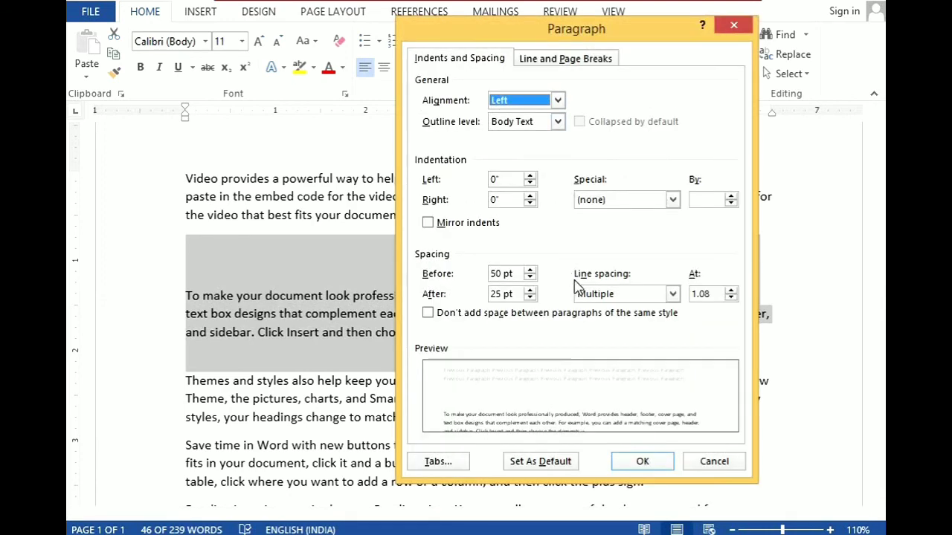
left_click(673, 295)
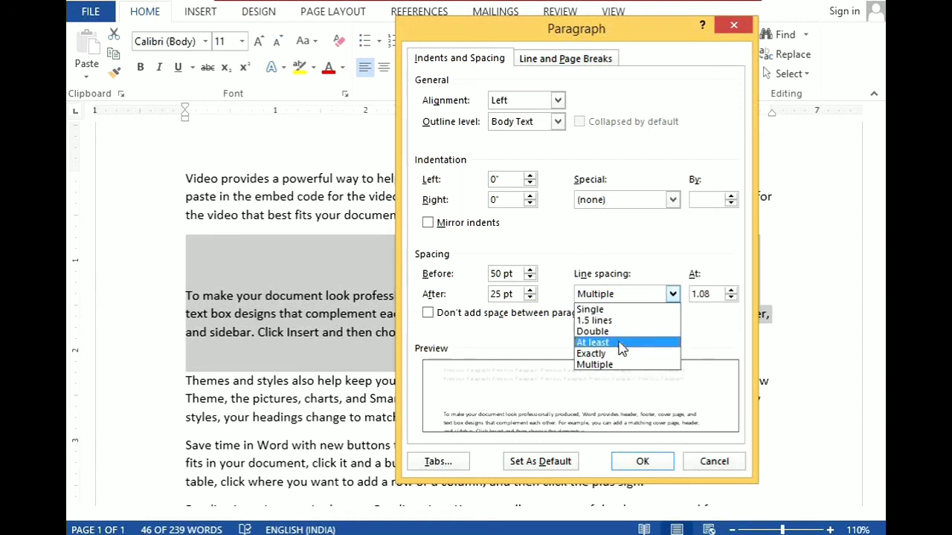
left_click(592, 343)
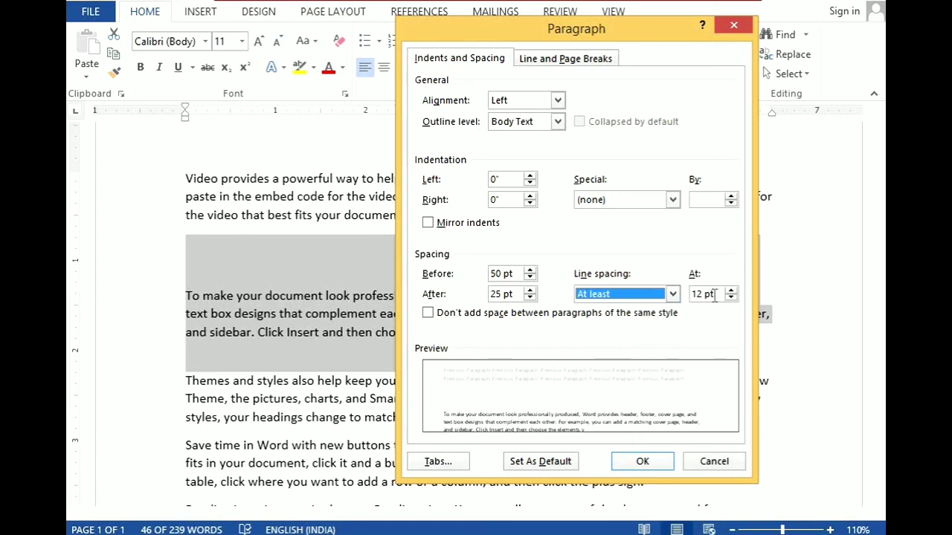
left_click_drag(715, 295, 682, 295)
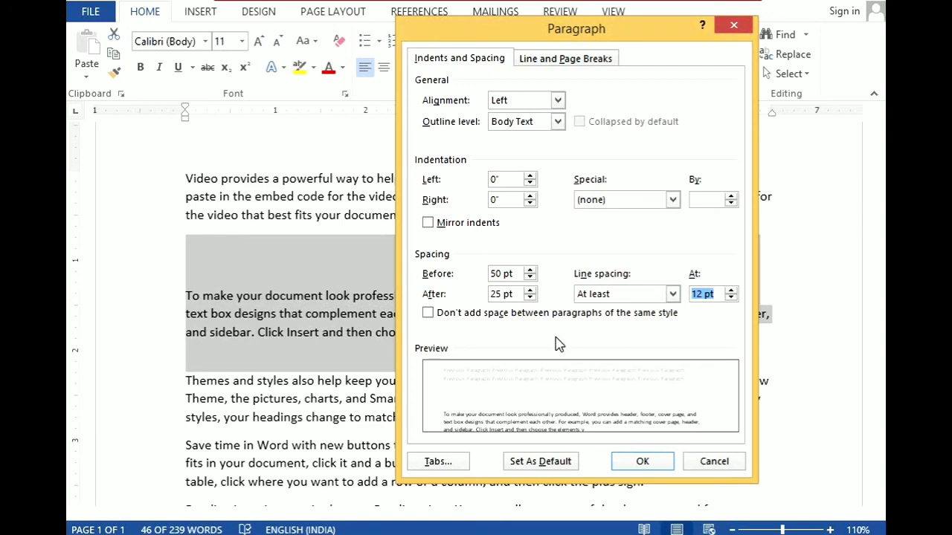
type("20")
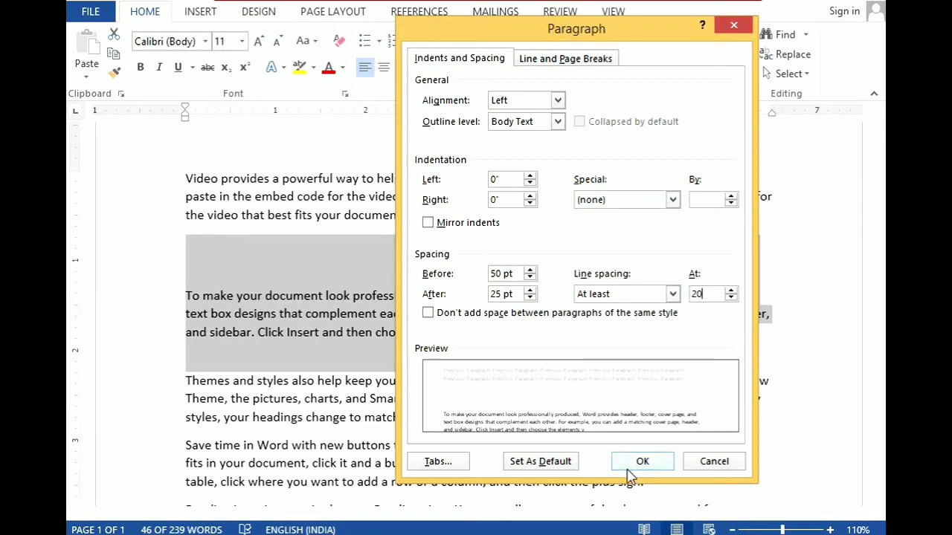
left_click(632, 470)
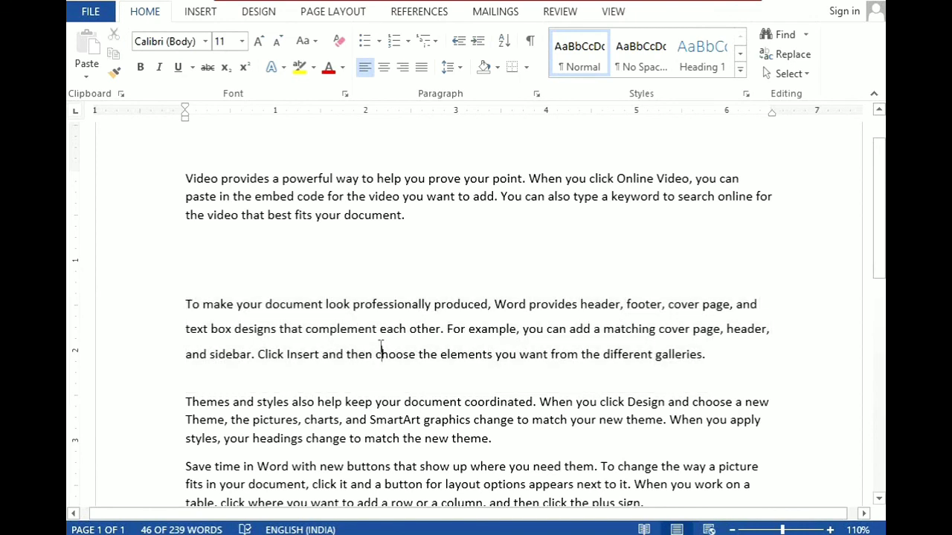
left_click(382, 354)
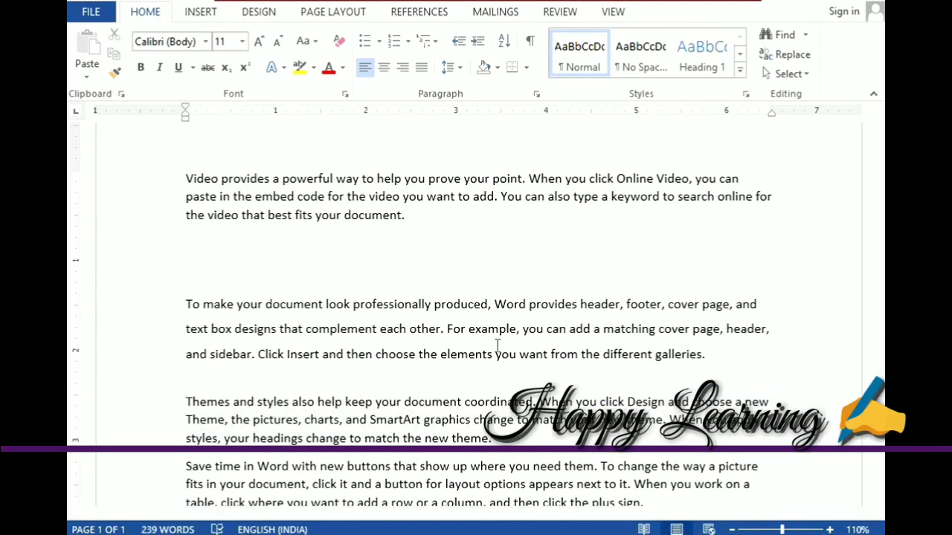
key("Up")
key("Up")
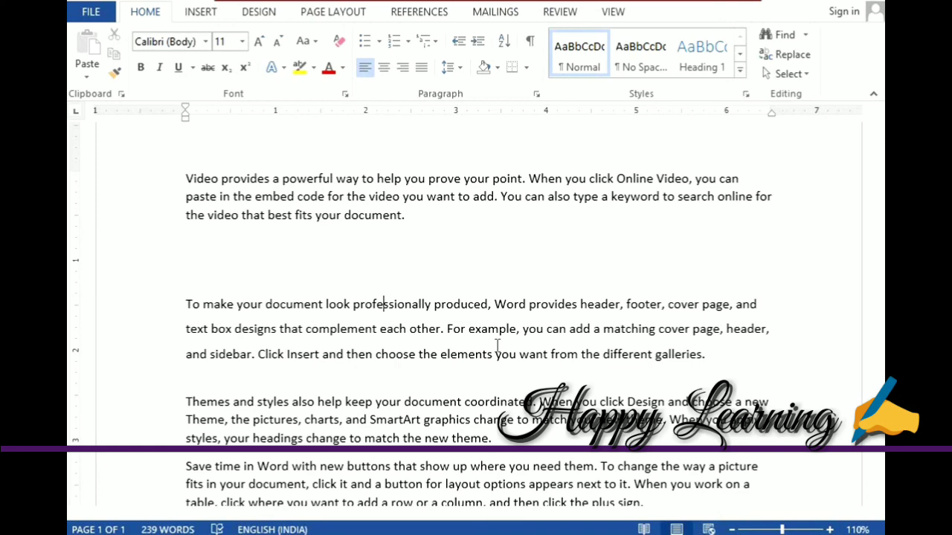